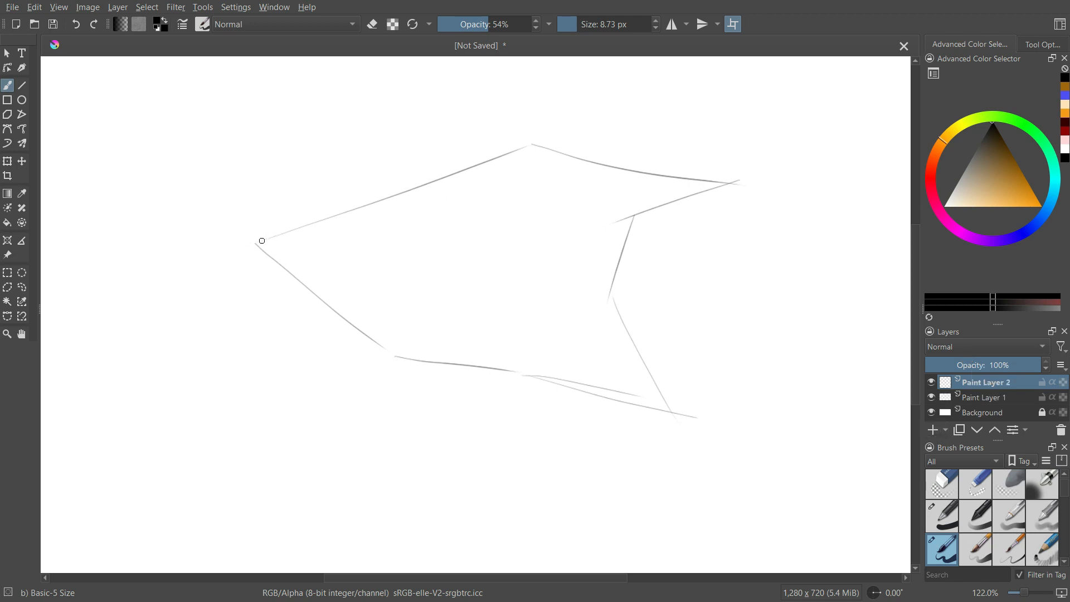
Sketch the brim's curled front tip and long lower edge over the construction lines, and add the curve of its underside.
{"action": "mouse_move", "coordinate": [274, 260]}
{"action": "left_mouse_down"}
{"action": "mouse_move", "coordinate": [306, 236]}
{"action": "mouse_move", "coordinate": [642, 395]}
{"action": "left_mouse_up"}
{"action": "key", "text": "ctrl+z"}
{"action": "mouse_move", "coordinate": [271, 260]}
{"action": "left_mouse_down"}
{"action": "mouse_move", "coordinate": [642, 395]}
{"action": "mouse_move", "coordinate": [289, 237]}
{"action": "mouse_move", "coordinate": [632, 393]}
{"action": "left_mouse_up"}
{"action": "key", "text": "ctrl+z"}
{"action": "key", "text": "ctrl+z"}
{"action": "mouse_move", "coordinate": [270, 258]}
{"action": "left_mouse_down"}
{"action": "mouse_move", "coordinate": [282, 235]}
{"action": "mouse_move", "coordinate": [656, 392]}
{"action": "left_mouse_up"}
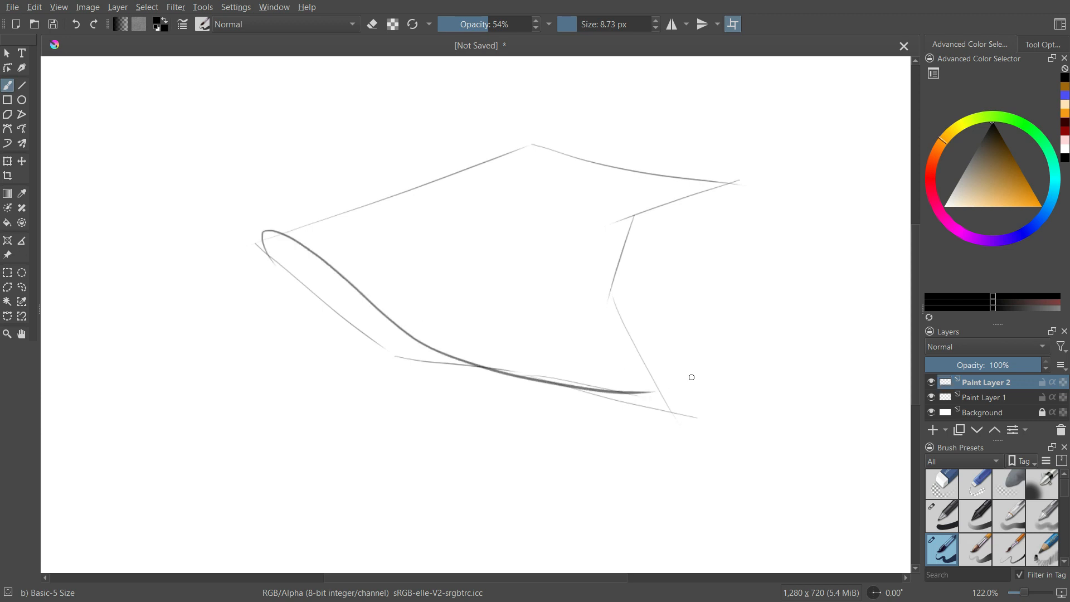
{"action": "left_click_drag", "start_coordinate": [267, 251], "coordinate": [477, 346]}
Sketch the brim's upper edge as a gentle curve from the front tip to the base of the crown.
{"action": "left_click_drag", "start_coordinate": [336, 233], "coordinate": [421, 233]}
{"action": "key", "text": "ctrl+z"}
{"action": "left_click_drag", "start_coordinate": [271, 231], "coordinate": [495, 244]}
{"action": "key", "text": "ctrl+z"}
{"action": "left_click_drag", "start_coordinate": [279, 230], "coordinate": [477, 259]}
{"action": "key", "text": "ctrl+z"}
{"action": "left_click_drag", "start_coordinate": [273, 228], "coordinate": [462, 246]}
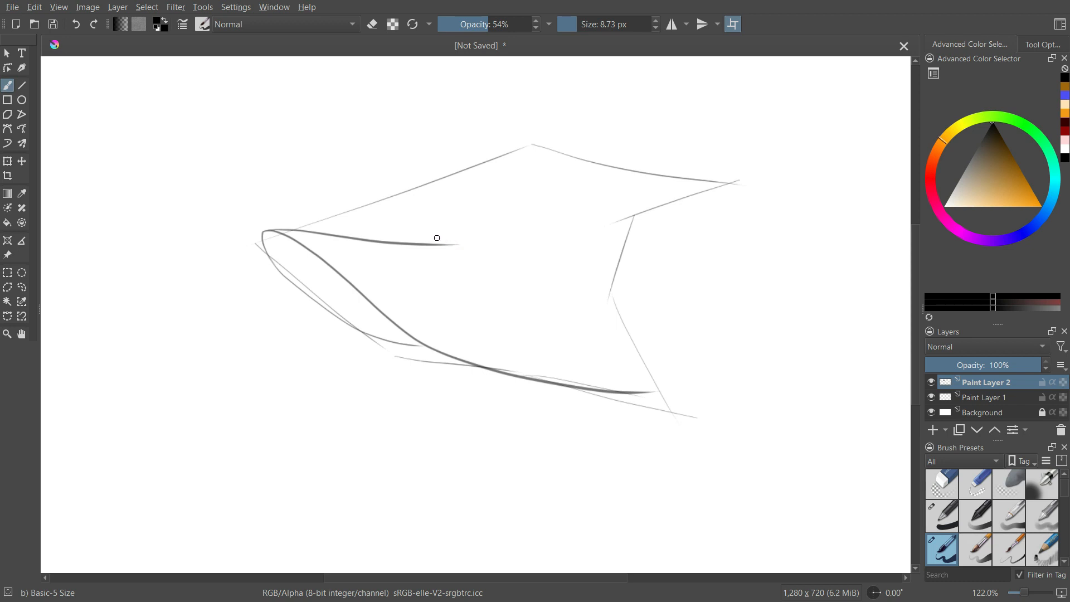
Sketch the hat band as two roughly parallel curves around the base of the crown.
{"action": "mouse_move", "coordinate": [431, 240]}
{"action": "left_mouse_down"}
{"action": "mouse_move", "coordinate": [580, 306]}
{"action": "mouse_move", "coordinate": [627, 311]}
{"action": "left_mouse_up"}
{"action": "left_click_drag", "start_coordinate": [462, 231], "coordinate": [621, 299]}
{"action": "key", "text": "ctrl+z"}
{"action": "left_click_drag", "start_coordinate": [455, 229], "coordinate": [620, 297]}
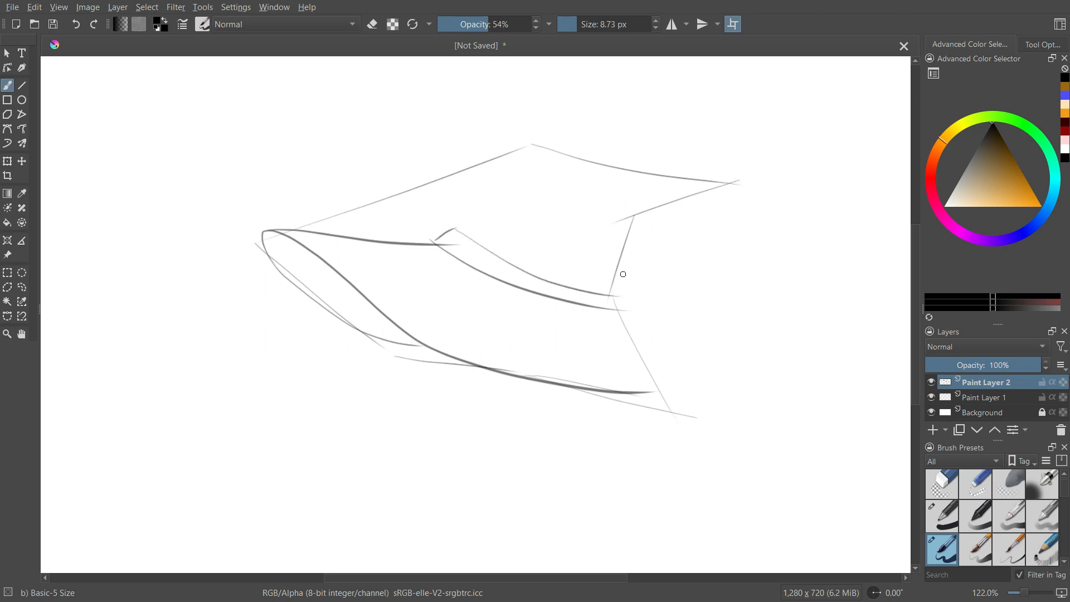
Sketch the rounded crown with its bent pointed tip and rear folds, hide Paint Layer 1, and close the brim's rear edge.
{"action": "left_click_drag", "start_coordinate": [454, 224], "coordinate": [525, 146]}
{"action": "left_click_drag", "start_coordinate": [467, 209], "coordinate": [576, 144]}
{"action": "mouse_move", "coordinate": [490, 180]}
{"action": "left_mouse_down"}
{"action": "mouse_move", "coordinate": [621, 166]}
{"action": "mouse_move", "coordinate": [713, 180]}
{"action": "left_mouse_up"}
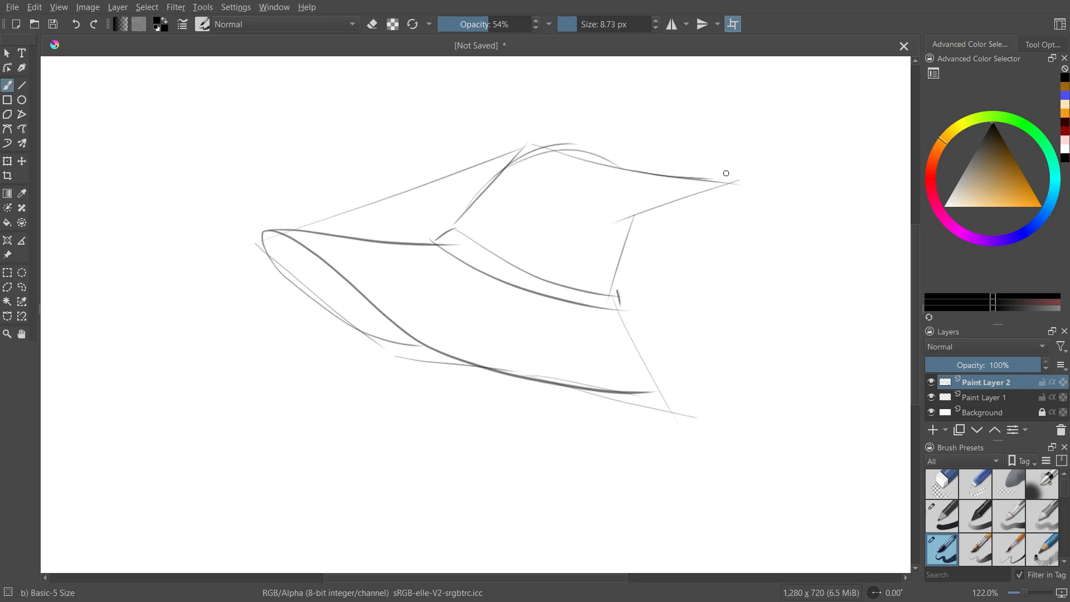
{"action": "mouse_move", "coordinate": [740, 168]}
{"action": "left_mouse_down"}
{"action": "mouse_move", "coordinate": [631, 215]}
{"action": "mouse_move", "coordinate": [598, 247]}
{"action": "left_mouse_up"}
{"action": "mouse_move", "coordinate": [637, 230]}
{"action": "left_mouse_down"}
{"action": "mouse_move", "coordinate": [600, 259]}
{"action": "mouse_move", "coordinate": [618, 288]}
{"action": "left_mouse_up"}
{"action": "left_click", "coordinate": [931, 397]}
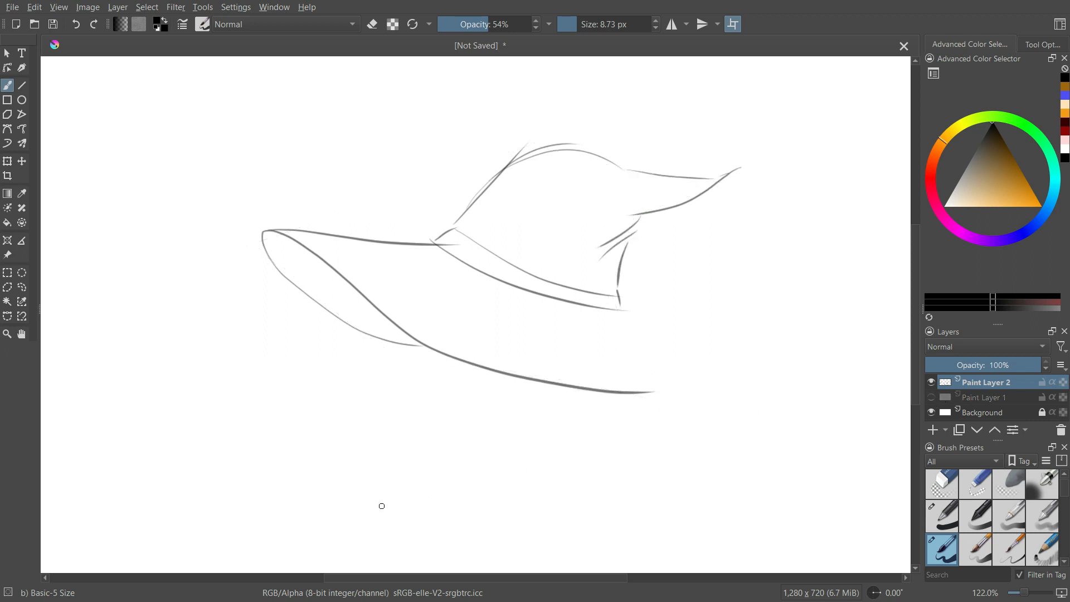
{"action": "left_click_drag", "start_coordinate": [624, 312], "coordinate": [693, 390]}
Add a new paint layer above the sketch and fade Paint Layer 2 to a low opacity.
{"action": "left_click", "coordinate": [933, 431]}
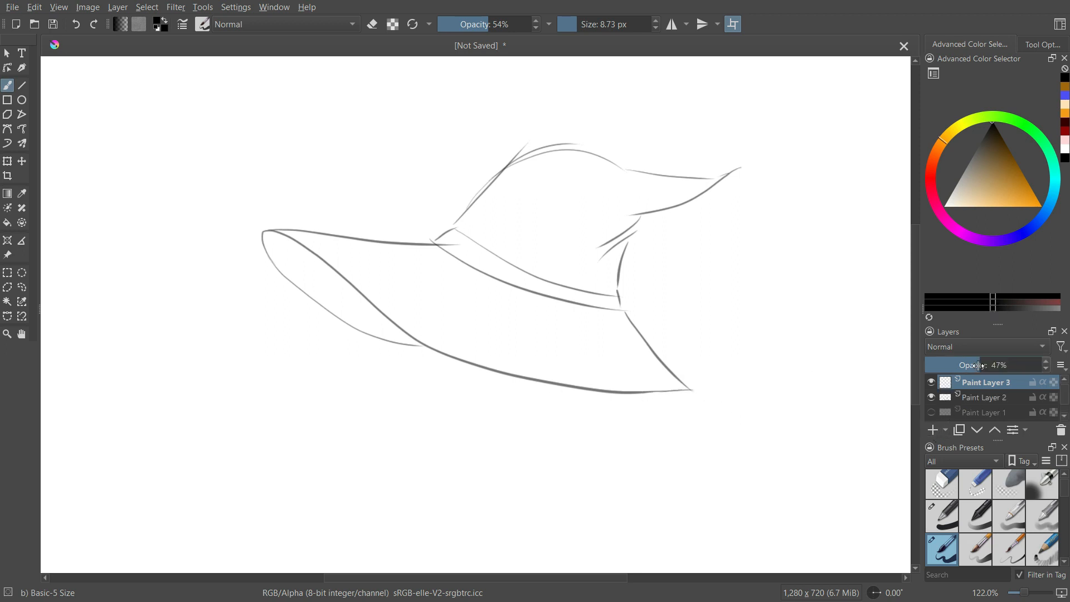
{"action": "left_click", "coordinate": [994, 381]}
{"action": "left_click", "coordinate": [987, 397]}
{"action": "left_click_drag", "start_coordinate": [1002, 366], "coordinate": [941, 365]}
{"action": "left_click", "coordinate": [986, 381]}
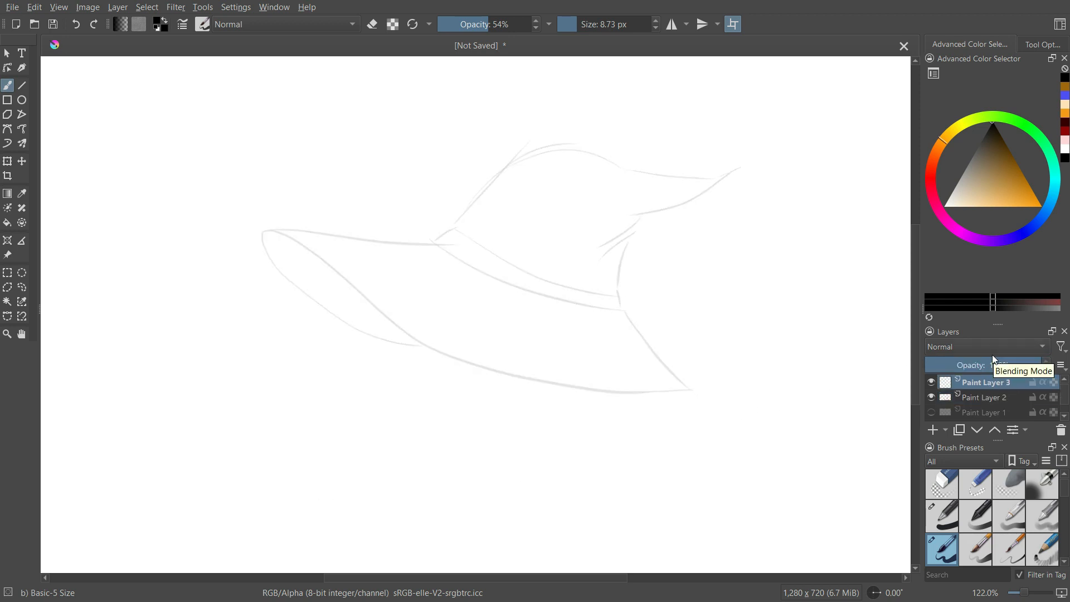
Rotate the hat sketch on Paint Layer 2 slightly clockwise so the brim slopes more steeply.
{"action": "key", "text": "Page_Down"}
{"action": "key", "text": "ctrl+t"}
{"action": "mouse_move", "coordinate": [788, 533]}
{"action": "left_mouse_down"}
{"action": "mouse_move", "coordinate": [743, 561]}
{"action": "mouse_move", "coordinate": [744, 548]}
{"action": "left_mouse_up"}
{"action": "left_click_drag", "start_coordinate": [803, 390], "coordinate": [798, 402]}
Outline the upper brim with a freehand selection on Paint Layer 3 and fill it with dark brown.
{"action": "left_click", "coordinate": [985, 382]}
{"action": "left_click", "coordinate": [21, 287]}
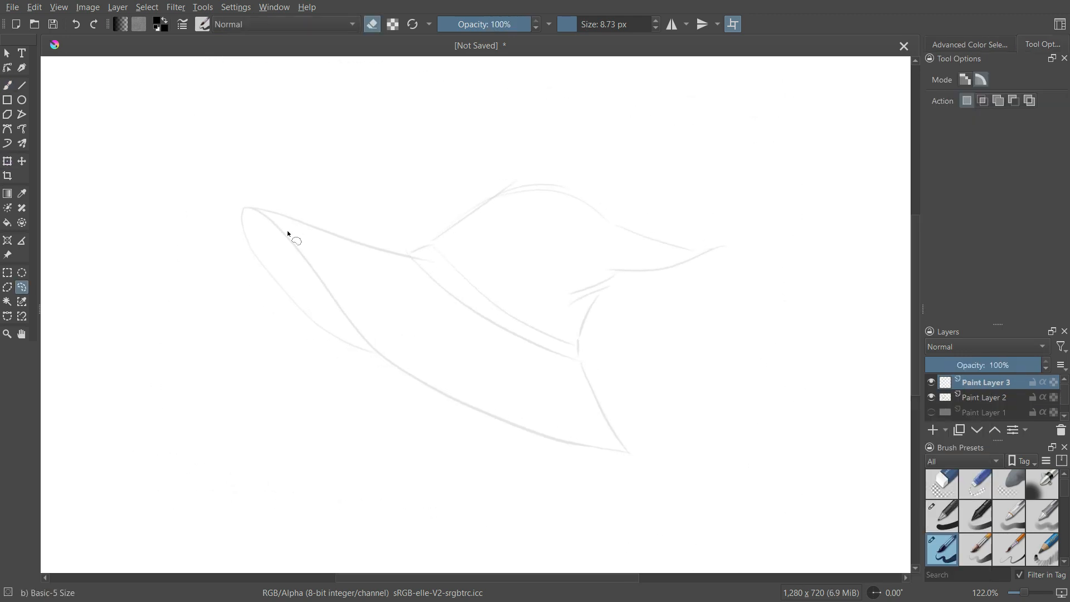
{"action": "left_click_drag", "start_coordinate": [246, 209], "coordinate": [399, 254]}
{"action": "mouse_move", "coordinate": [577, 351]}
{"action": "left_mouse_down"}
{"action": "mouse_move", "coordinate": [636, 456]}
{"action": "mouse_move", "coordinate": [452, 402]}
{"action": "mouse_move", "coordinate": [377, 351]}
{"action": "mouse_move", "coordinate": [270, 218]}
{"action": "mouse_move", "coordinate": [254, 210]}
{"action": "mouse_move", "coordinate": [233, 224]}
{"action": "left_mouse_up"}
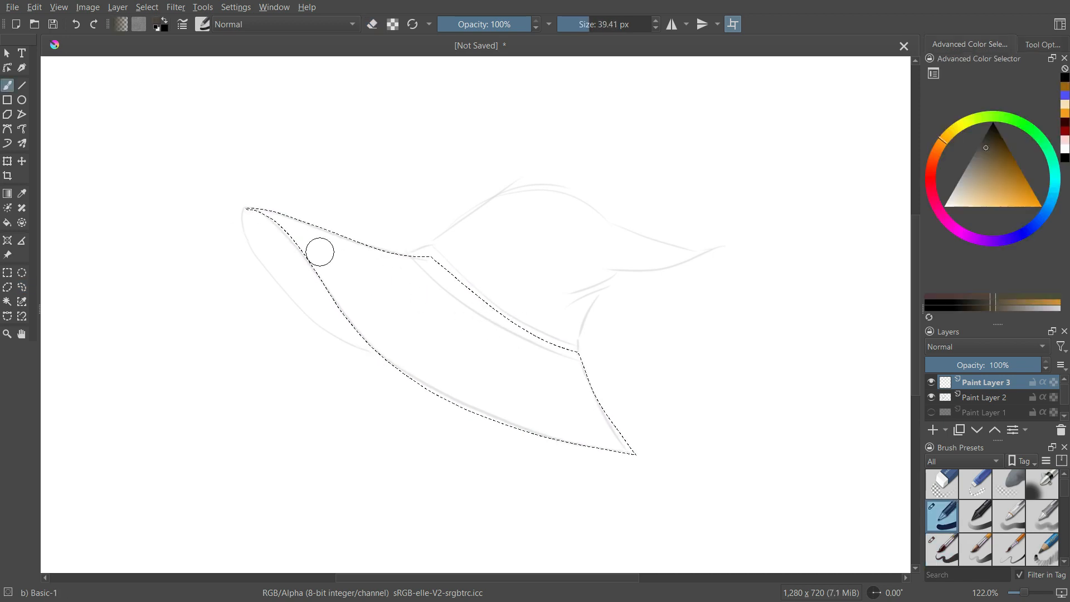
{"action": "left_click_drag", "start_coordinate": [320, 251], "coordinate": [356, 267]}
{"action": "mouse_move", "coordinate": [264, 217]}
{"action": "left_mouse_down"}
{"action": "mouse_move", "coordinate": [335, 268]}
{"action": "mouse_move", "coordinate": [461, 236]}
{"action": "mouse_move", "coordinate": [390, 341]}
{"action": "mouse_move", "coordinate": [586, 342]}
{"action": "mouse_move", "coordinate": [521, 433]}
{"action": "mouse_move", "coordinate": [609, 444]}
{"action": "left_mouse_up"}
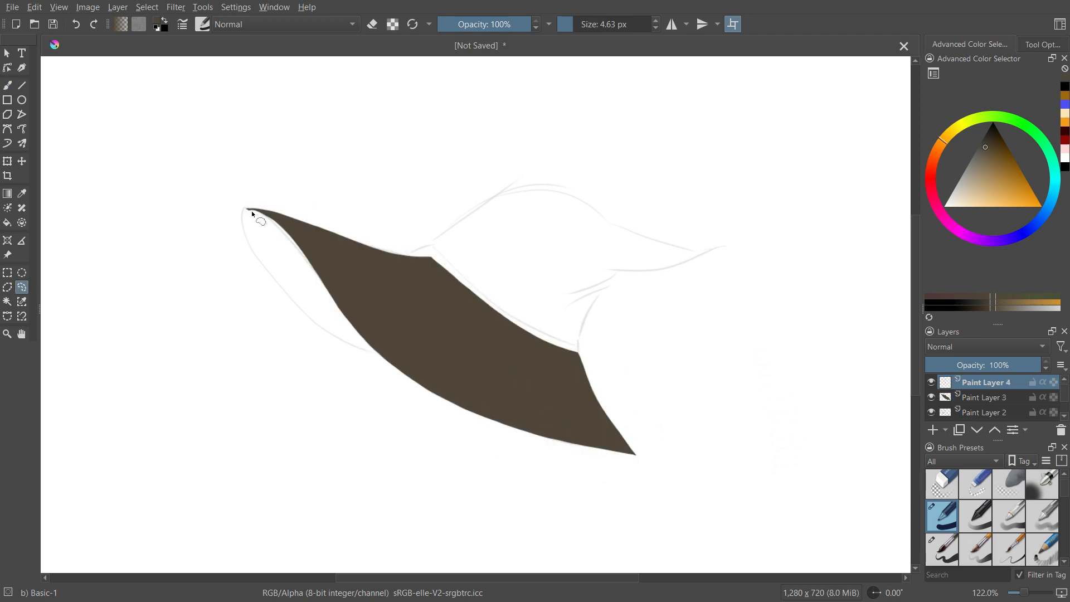
Select the brim's underside freehand on Paint Layer 4, fill it with a darker brown, and clear the selection.
{"action": "mouse_move", "coordinate": [250, 212]}
{"action": "left_mouse_down"}
{"action": "mouse_move", "coordinate": [256, 275]}
{"action": "mouse_move", "coordinate": [351, 355]}
{"action": "mouse_move", "coordinate": [392, 365]}
{"action": "mouse_move", "coordinate": [305, 245]}
{"action": "mouse_move", "coordinate": [248, 211]}
{"action": "mouse_move", "coordinate": [306, 234]}
{"action": "left_mouse_up"}
{"action": "key", "text": "k"}
{"action": "key", "text": "b"}
{"action": "mouse_move", "coordinate": [265, 205]}
{"action": "left_mouse_down"}
{"action": "mouse_move", "coordinate": [234, 262]}
{"action": "mouse_move", "coordinate": [309, 259]}
{"action": "mouse_move", "coordinate": [407, 343]}
{"action": "left_mouse_up"}
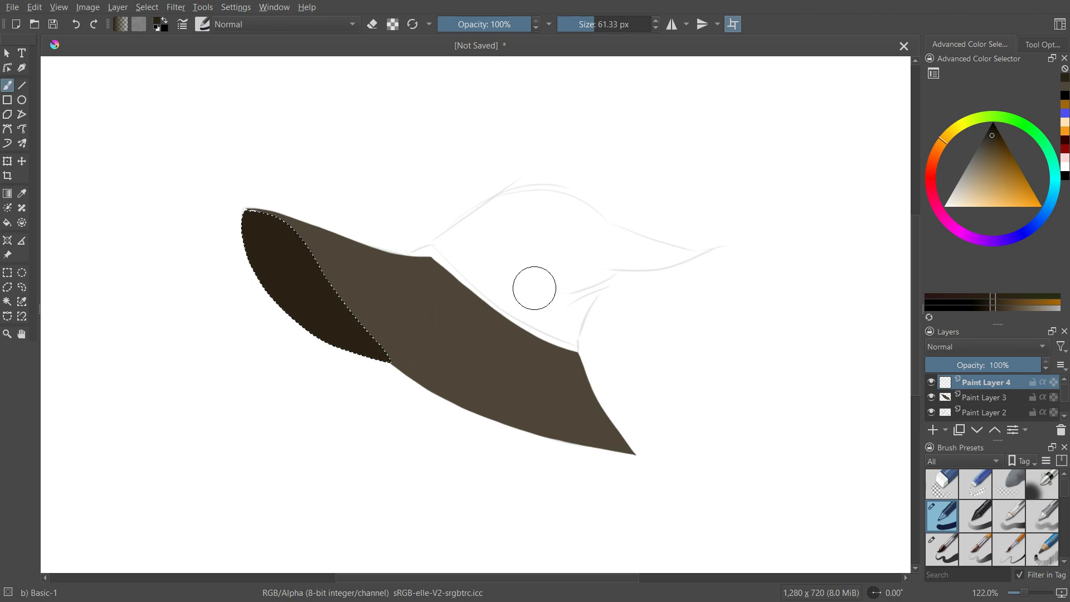
{"action": "left_click_drag", "start_coordinate": [778, 332], "coordinate": [742, 331]}
{"action": "key", "text": "ctrl+shift+a"}
Add a new layer, outline the crown with its bent tip as a freehand selection, and fill it with the brim's brown.
{"action": "key", "text": "Insert"}
{"action": "key", "text": "l"}
{"action": "mouse_move", "coordinate": [433, 250]}
{"action": "left_mouse_down"}
{"action": "mouse_move", "coordinate": [559, 193]}
{"action": "mouse_move", "coordinate": [628, 227]}
{"action": "mouse_move", "coordinate": [698, 236]}
{"action": "mouse_move", "coordinate": [750, 225]}
{"action": "mouse_move", "coordinate": [676, 261]}
{"action": "mouse_move", "coordinate": [593, 266]}
{"action": "mouse_move", "coordinate": [616, 275]}
{"action": "mouse_move", "coordinate": [590, 289]}
{"action": "mouse_move", "coordinate": [613, 284]}
{"action": "mouse_move", "coordinate": [586, 313]}
{"action": "mouse_move", "coordinate": [577, 349]}
{"action": "mouse_move", "coordinate": [524, 332]}
{"action": "mouse_move", "coordinate": [431, 251]}
{"action": "left_mouse_up"}
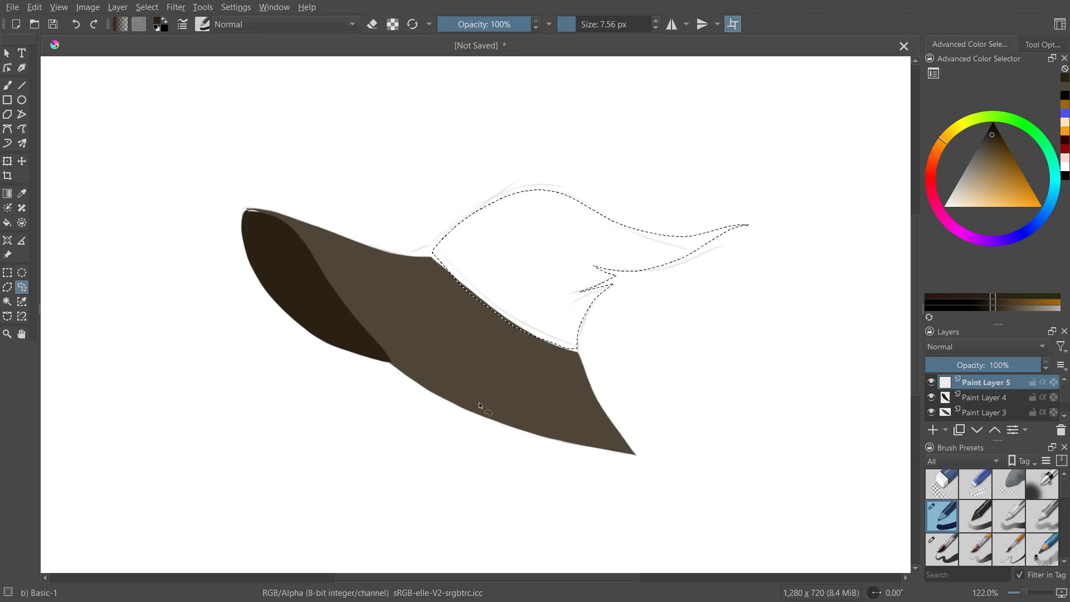
{"action": "left_click", "coordinate": [8, 85]}
{"action": "mouse_move", "coordinate": [403, 363]}
{"action": "left_mouse_down", "text": "shift"}
{"action": "mouse_move", "coordinate": [481, 363]}
{"action": "mouse_move", "coordinate": [480, 352]}
{"action": "left_mouse_up", "text": "shift"}
{"action": "left_click", "coordinate": [504, 334], "text": "ctrl"}
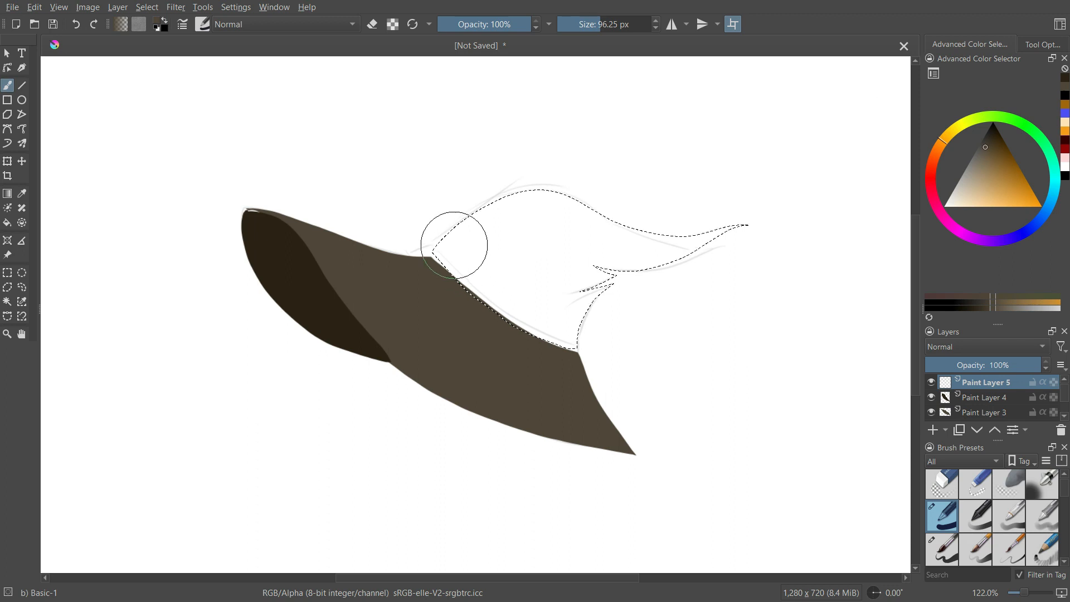
{"action": "mouse_move", "coordinate": [454, 240]}
{"action": "left_mouse_down"}
{"action": "mouse_move", "coordinate": [522, 202]}
{"action": "mouse_move", "coordinate": [487, 262]}
{"action": "mouse_move", "coordinate": [631, 240]}
{"action": "mouse_move", "coordinate": [571, 313]}
{"action": "mouse_move", "coordinate": [757, 218]}
{"action": "left_mouse_up"}
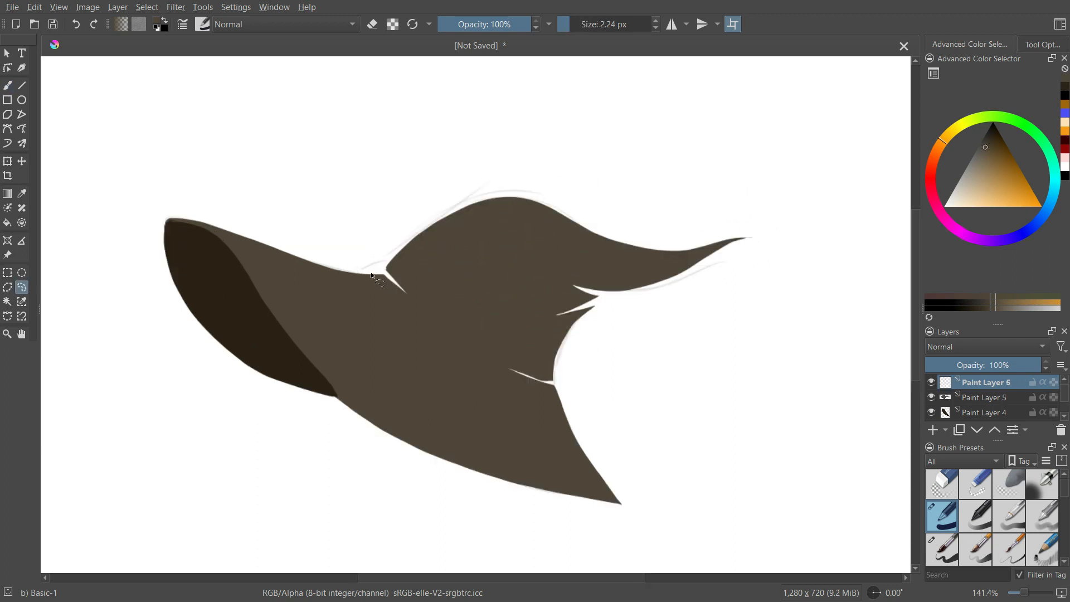
Select the hat band freehand on Paint Layer 6, fill it with light pinkish purple, and clear the selection.
{"action": "mouse_move", "coordinate": [359, 272]}
{"action": "left_mouse_down"}
{"action": "mouse_move", "coordinate": [393, 255]}
{"action": "mouse_move", "coordinate": [488, 335]}
{"action": "left_mouse_up"}
{"action": "left_click_drag", "start_coordinate": [366, 289], "coordinate": [358, 270]}
{"action": "left_click", "coordinate": [8, 85]}
{"action": "left_click", "coordinate": [964, 238]}
{"action": "mouse_move", "coordinate": [976, 180]}
{"action": "left_mouse_down"}
{"action": "mouse_move", "coordinate": [978, 163]}
{"action": "mouse_move", "coordinate": [978, 190]}
{"action": "left_mouse_up"}
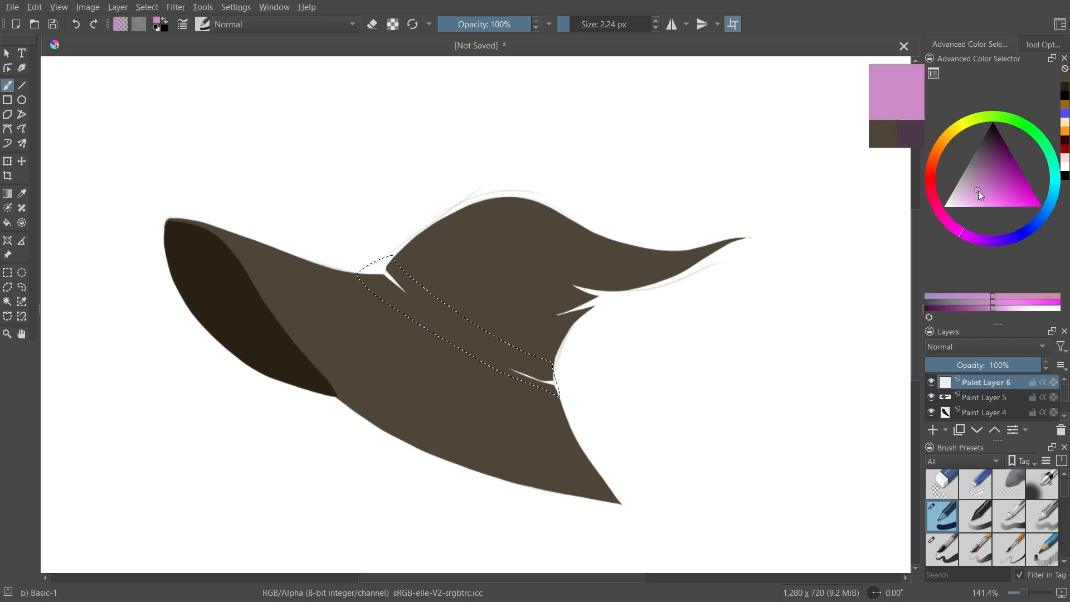
{"action": "left_click_drag", "start_coordinate": [447, 350], "coordinate": [456, 353], "text": "shift"}
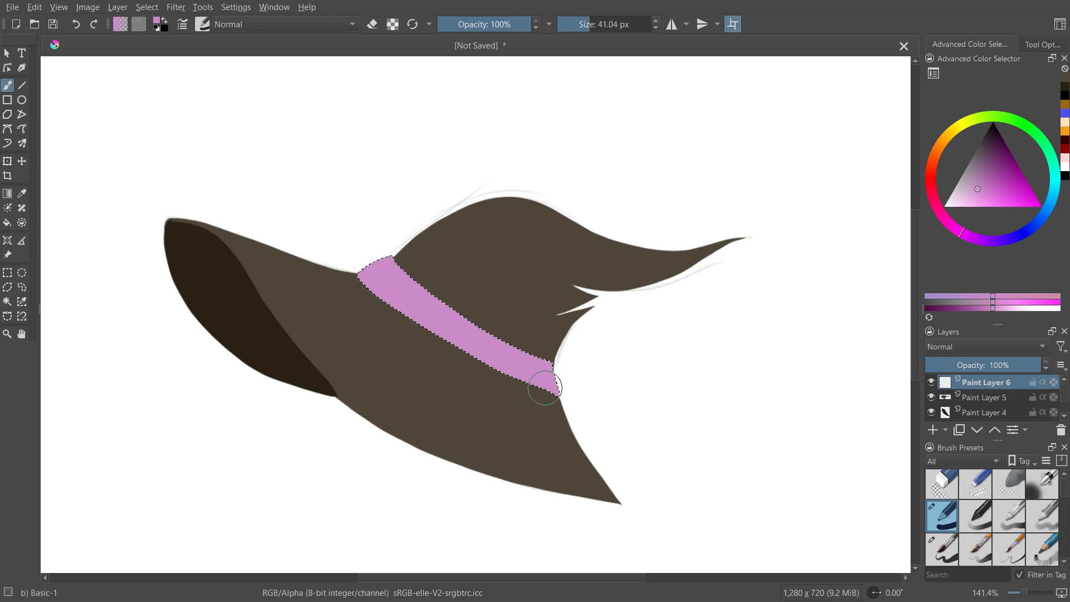
{"action": "left_click_drag", "start_coordinate": [545, 388], "coordinate": [572, 417]}
{"action": "key", "text": "ctrl+shift+a"}
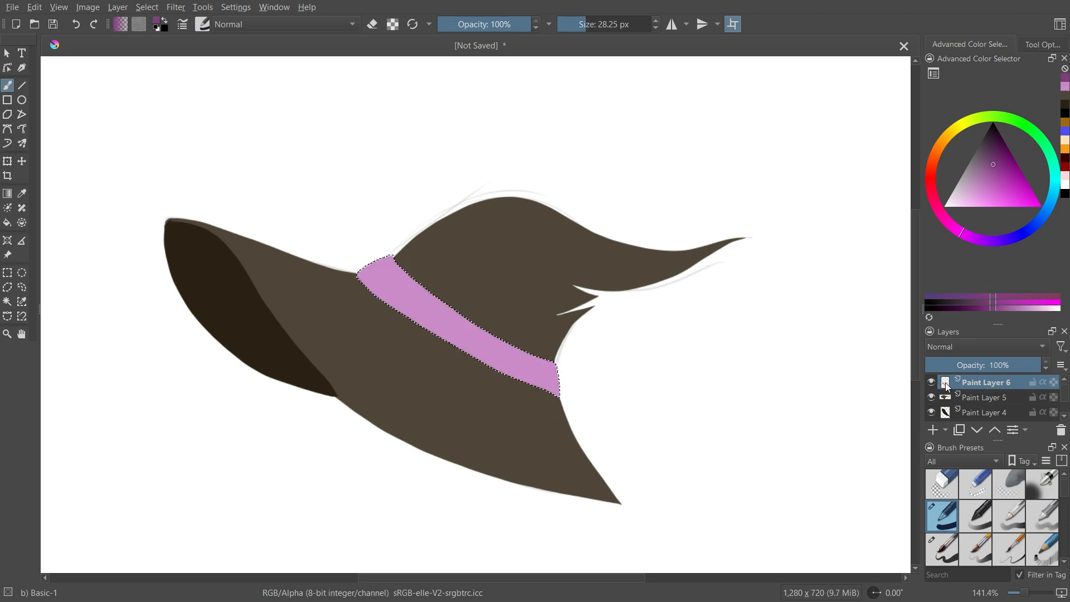
{"action": "left_click_drag", "start_coordinate": [562, 410], "coordinate": [585, 403], "text": "shift"}
{"action": "left_click_drag", "start_coordinate": [530, 374], "coordinate": [554, 381]}
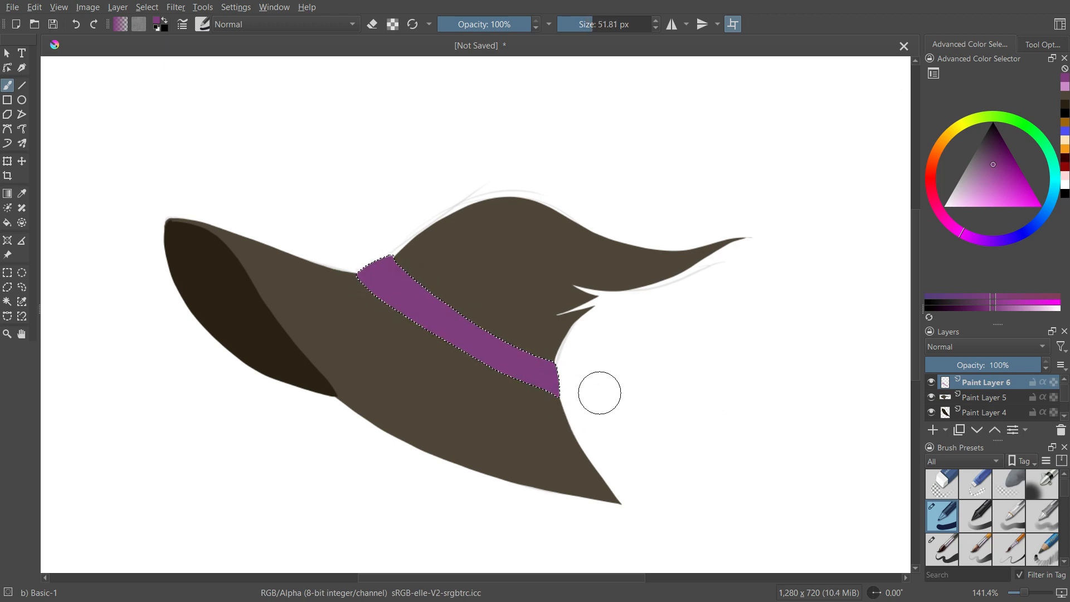
{"action": "key", "text": "ctrl+z"}
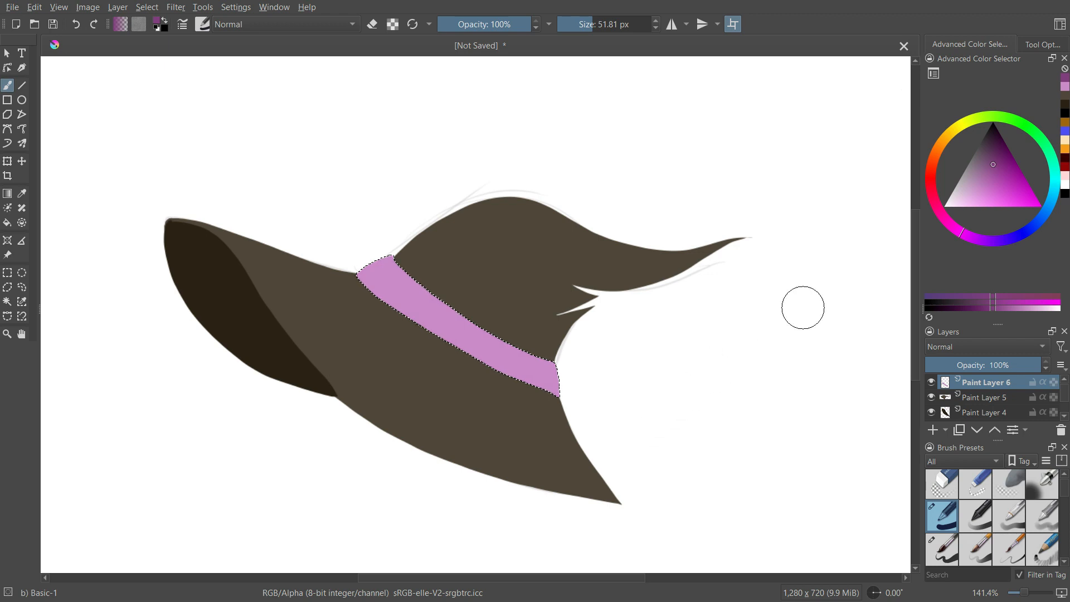
Repaint the selected hat band in a more saturated purple and choose a light pink as the painting colour.
{"action": "left_click", "coordinate": [993, 181]}
{"action": "left_click", "coordinate": [997, 170]}
{"action": "mouse_move", "coordinate": [385, 276]}
{"action": "left_mouse_down"}
{"action": "mouse_move", "coordinate": [430, 305]}
{"action": "mouse_move", "coordinate": [382, 306]}
{"action": "left_mouse_up"}
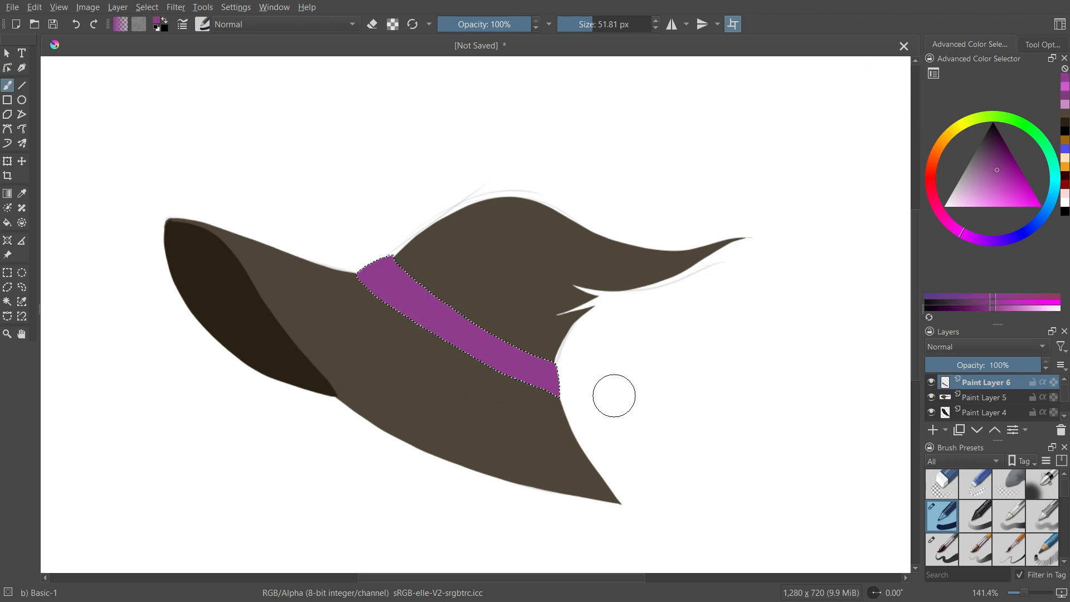
{"action": "left_click", "coordinate": [983, 182]}
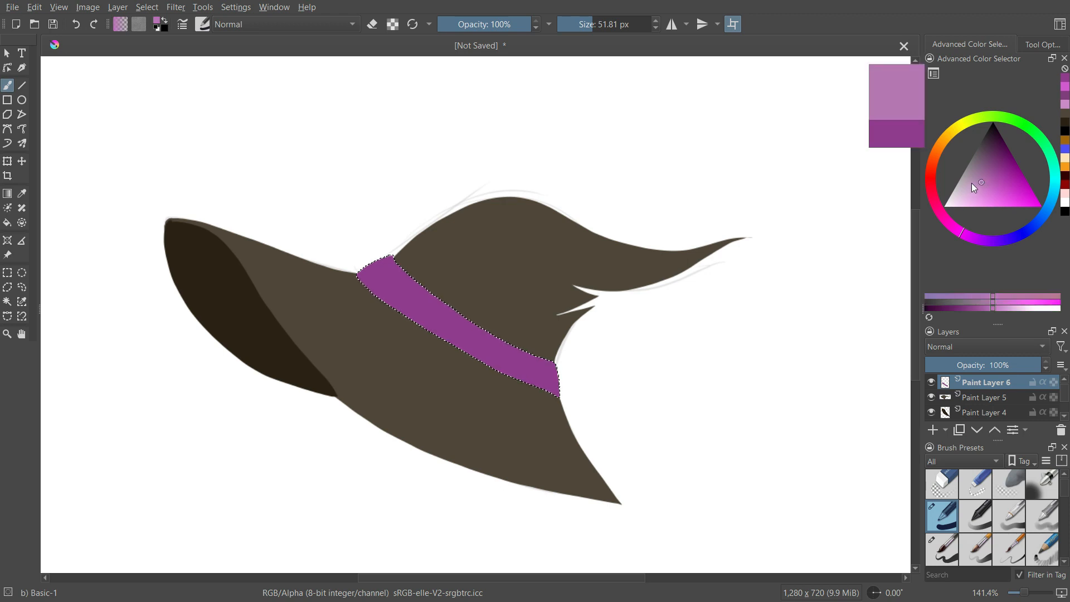
{"action": "left_click", "coordinate": [976, 197]}
{"action": "mouse_move", "coordinate": [360, 277]}
{"action": "left_mouse_down"}
{"action": "mouse_move", "coordinate": [363, 291]}
{"action": "mouse_move", "coordinate": [569, 406]}
{"action": "left_mouse_up"}
{"action": "key", "text": "ctrl+z"}
{"action": "left_click_drag", "start_coordinate": [357, 274], "coordinate": [406, 318]}
{"action": "key", "text": "ctrl+z"}
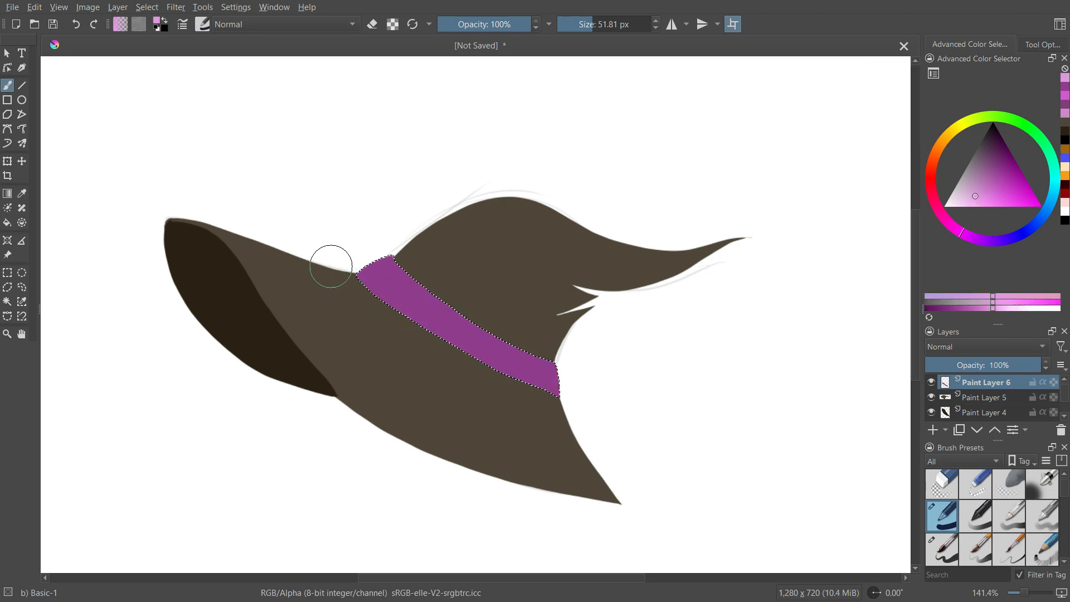
{"action": "left_click_drag", "start_coordinate": [469, 372], "coordinate": [651, 409]}
{"action": "key", "text": "ctrl+z"}
{"action": "mouse_move", "coordinate": [356, 276]}
{"action": "left_mouse_down"}
{"action": "mouse_move", "coordinate": [375, 298]}
{"action": "mouse_move", "coordinate": [658, 445]}
{"action": "mouse_move", "coordinate": [360, 280]}
{"action": "mouse_move", "coordinate": [759, 410]}
{"action": "left_mouse_up"}
{"action": "key", "text": "ctrl+z"}
{"action": "key", "text": "ctrl+z"}
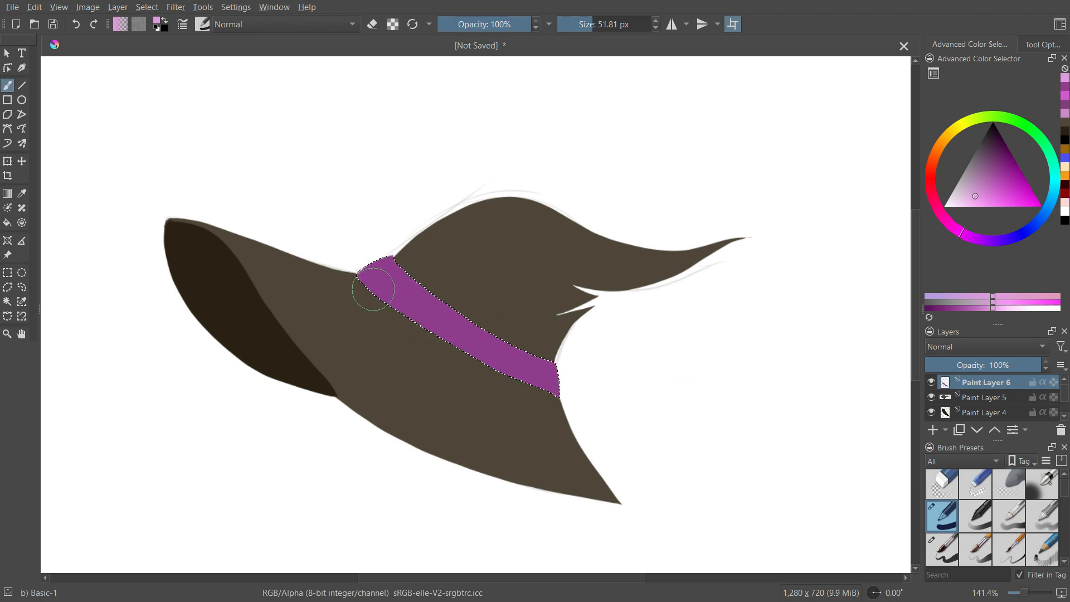
{"action": "key", "text": "ctrl+z"}
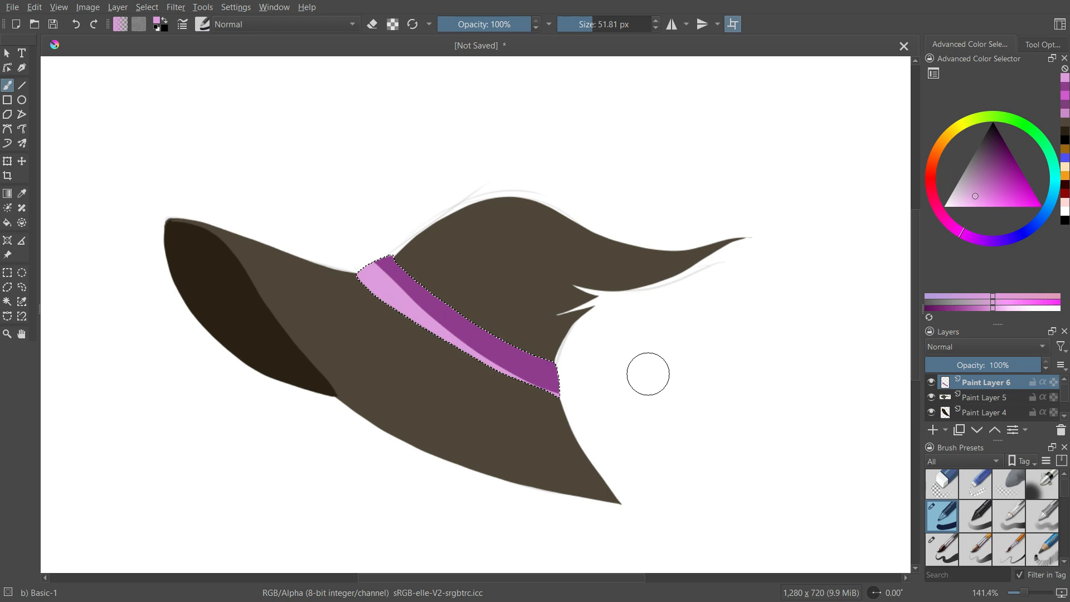
{"action": "key", "text": "ctrl+z"}
{"action": "left_click_drag", "start_coordinate": [357, 275], "coordinate": [530, 424]}
{"action": "key", "text": "ctrl+z"}
{"action": "left_click_drag", "start_coordinate": [357, 276], "coordinate": [573, 425]}
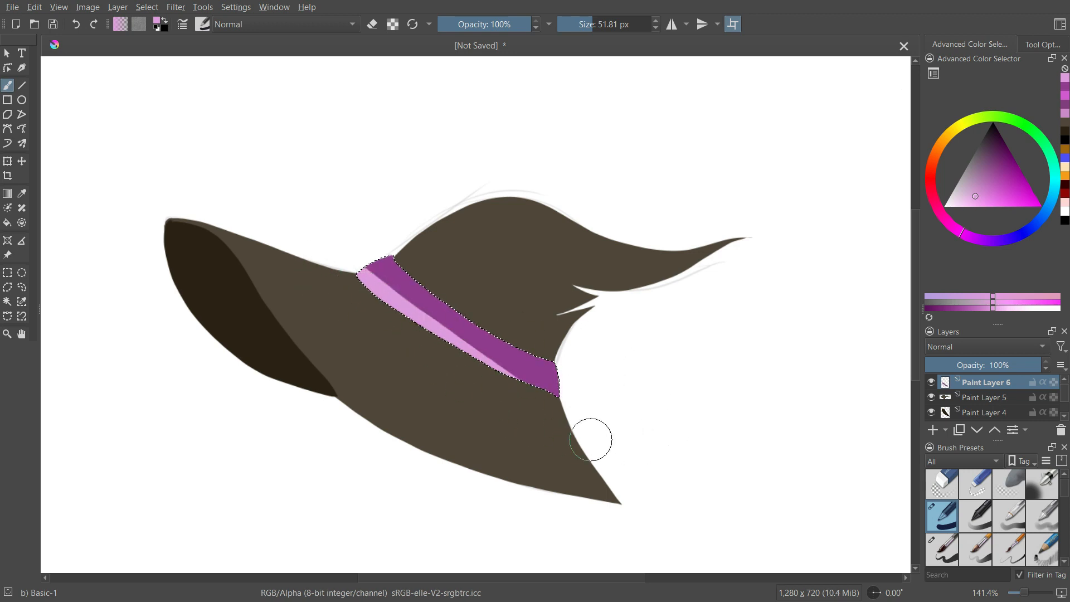
{"action": "key", "text": "ctrl+z"}
{"action": "key", "text": "ctrl+z"}
{"action": "left_click_drag", "start_coordinate": [357, 276], "coordinate": [423, 341]}
{"action": "key", "text": "ctrl+z"}
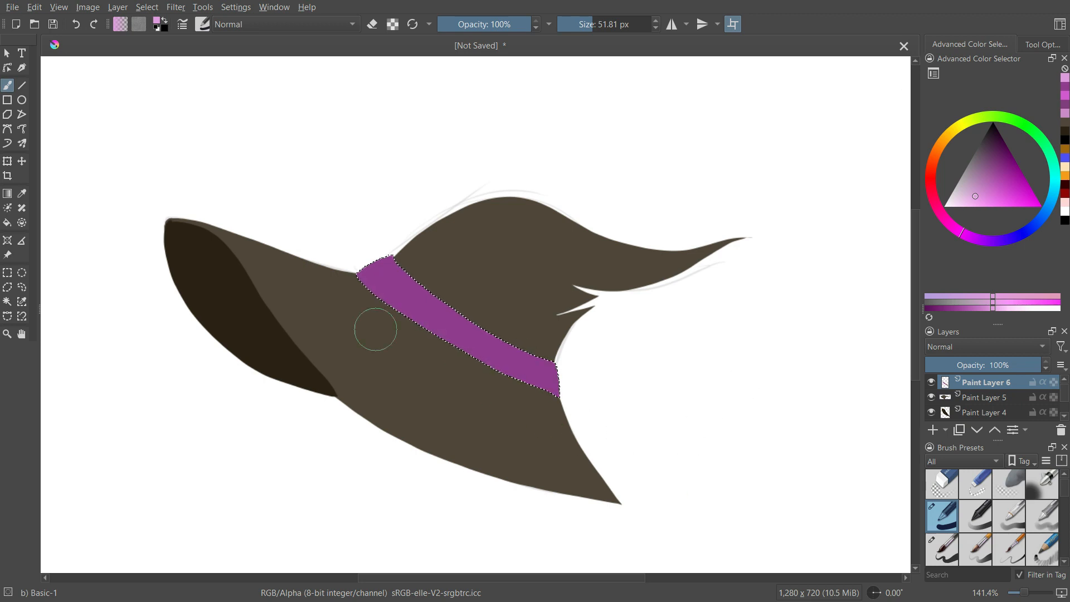
{"action": "key", "text": "ctrl+z"}
{"action": "left_click_drag", "start_coordinate": [357, 276], "coordinate": [423, 342]}
{"action": "key", "text": "ctrl+z"}
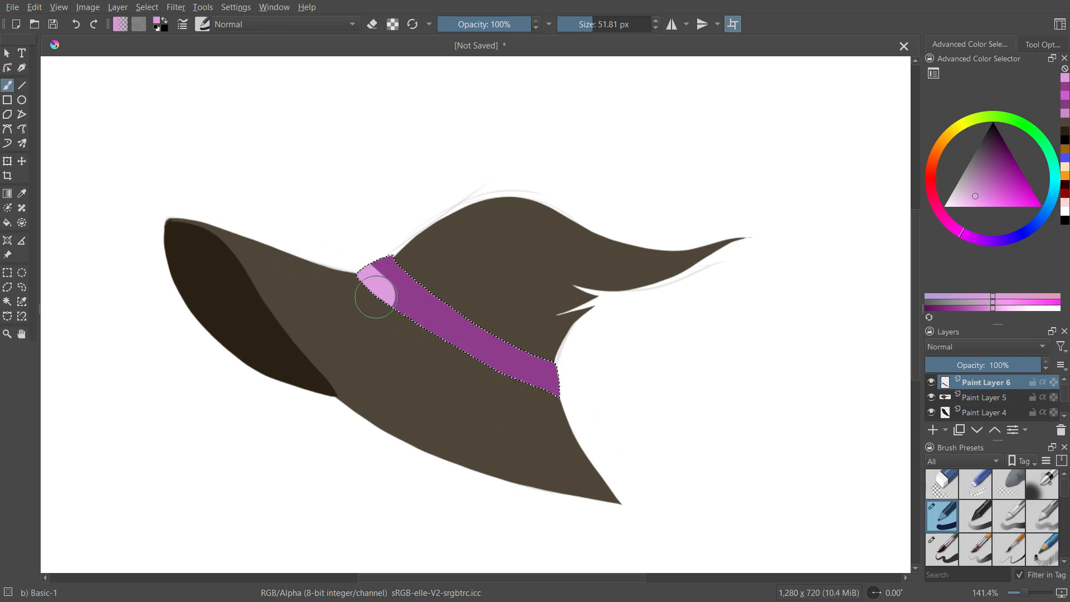
{"action": "mouse_move", "coordinate": [353, 278]}
{"action": "left_mouse_down"}
{"action": "mouse_move", "coordinate": [646, 473]}
{"action": "mouse_move", "coordinate": [540, 426]}
{"action": "left_mouse_up"}
{"action": "key", "text": "ctrl+z"}
{"action": "key", "text": "ctrl+z"}
{"action": "key", "text": "ctrl+z"}
{"action": "left_click_drag", "start_coordinate": [353, 279], "coordinate": [637, 430]}
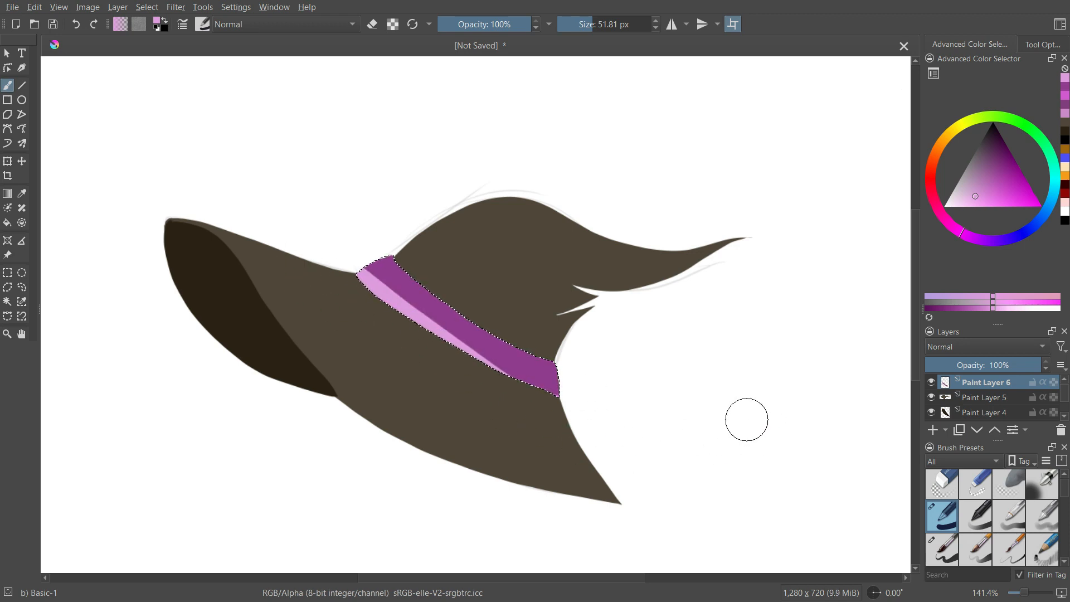
{"action": "key", "text": "ctrl+z"}
Add a new layer, paint a tapering light pink highlight along the hat band's lower edge, and clear the selection.
{"action": "left_click", "coordinate": [933, 430]}
{"action": "mouse_move", "coordinate": [300, 256]}
{"action": "left_mouse_down"}
{"action": "mouse_move", "coordinate": [418, 334]}
{"action": "mouse_move", "coordinate": [668, 452]}
{"action": "mouse_move", "coordinate": [418, 337]}
{"action": "mouse_move", "coordinate": [592, 436]}
{"action": "mouse_move", "coordinate": [583, 416]}
{"action": "left_mouse_up"}
{"action": "key", "text": "ctrl+z"}
{"action": "key", "text": "ctrl+z"}
{"action": "key", "text": "ctrl+z"}
{"action": "left_click_drag", "start_coordinate": [327, 245], "coordinate": [717, 442]}
{"action": "key", "text": "ctrl+z"}
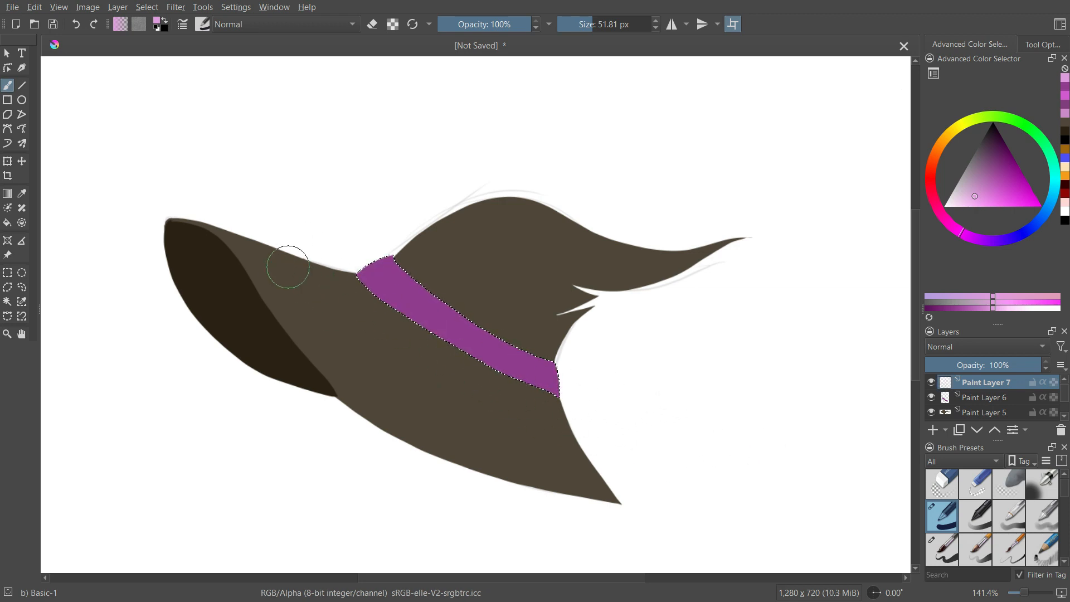
{"action": "mouse_move", "coordinate": [268, 260]}
{"action": "left_mouse_down"}
{"action": "mouse_move", "coordinate": [676, 451]}
{"action": "mouse_move", "coordinate": [671, 478]}
{"action": "left_mouse_up"}
{"action": "key", "text": "ctrl+z"}
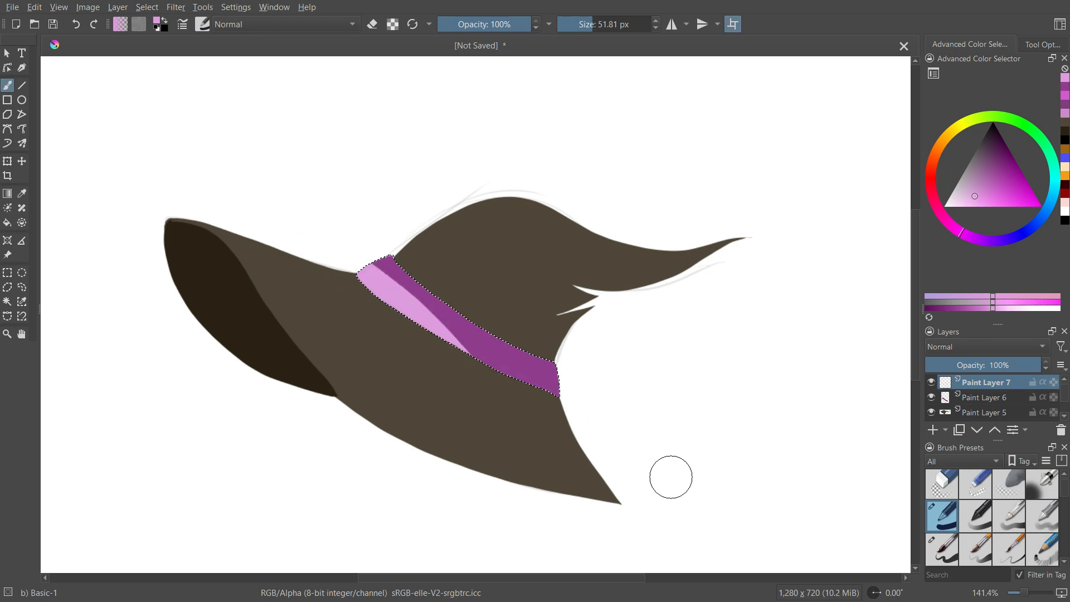
{"action": "key", "text": "ctrl+z"}
{"action": "mouse_move", "coordinate": [304, 245]}
{"action": "left_mouse_down"}
{"action": "mouse_move", "coordinate": [434, 327]}
{"action": "mouse_move", "coordinate": [497, 390]}
{"action": "left_mouse_up"}
{"action": "key", "text": "ctrl+z"}
{"action": "key", "text": "ctrl+z"}
{"action": "left_click_drag", "start_coordinate": [325, 239], "coordinate": [446, 363]}
{"action": "key", "text": "ctrl+z"}
{"action": "left_click_drag", "start_coordinate": [327, 239], "coordinate": [552, 418]}
{"action": "key", "text": "ctrl+z"}
{"action": "left_click_drag", "start_coordinate": [329, 241], "coordinate": [385, 302]}
{"action": "left_click_drag", "start_coordinate": [307, 236], "coordinate": [557, 393]}
{"action": "key", "text": "ctrl+shift+a"}
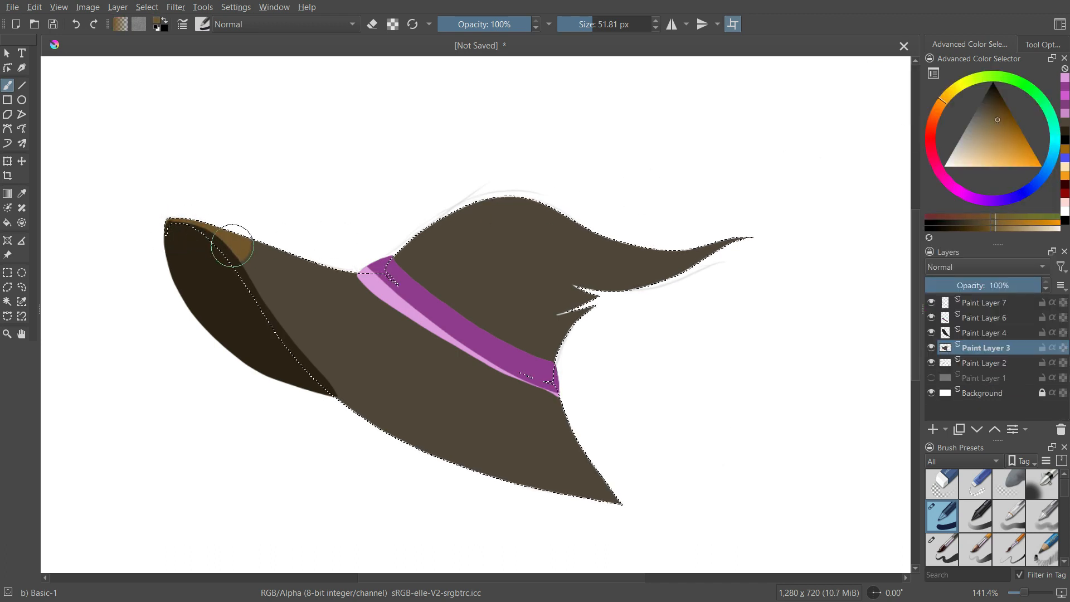
Repaint the brim and crown on Paint Layer 3 in warmer brown, and shade the brim's lower and rear areas with darker brown.
{"action": "left_click_drag", "start_coordinate": [221, 239], "coordinate": [257, 263]}
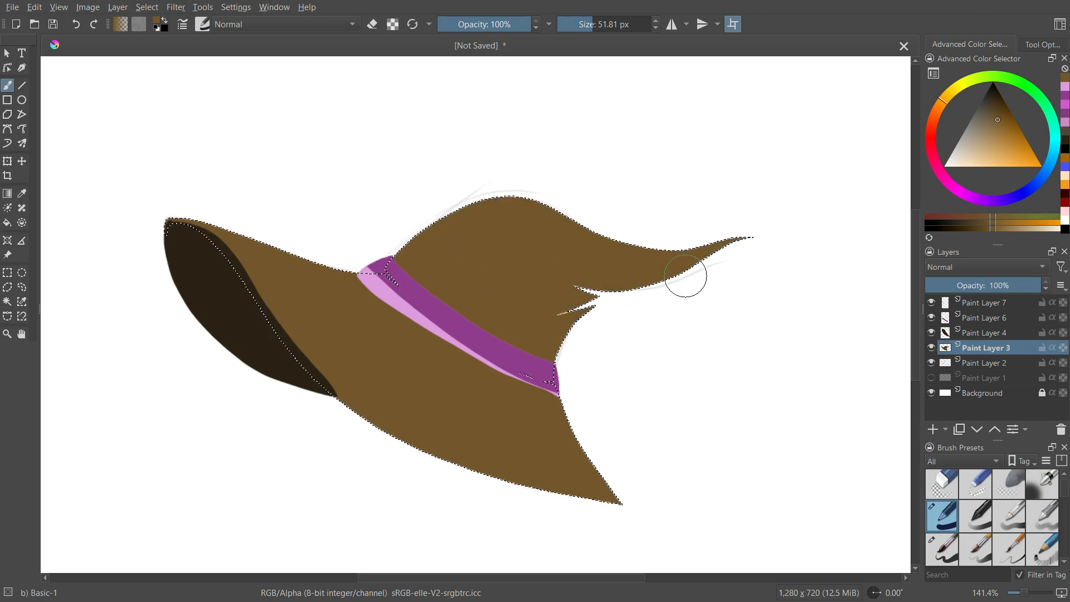
{"action": "left_click_drag", "start_coordinate": [361, 274], "coordinate": [478, 359]}
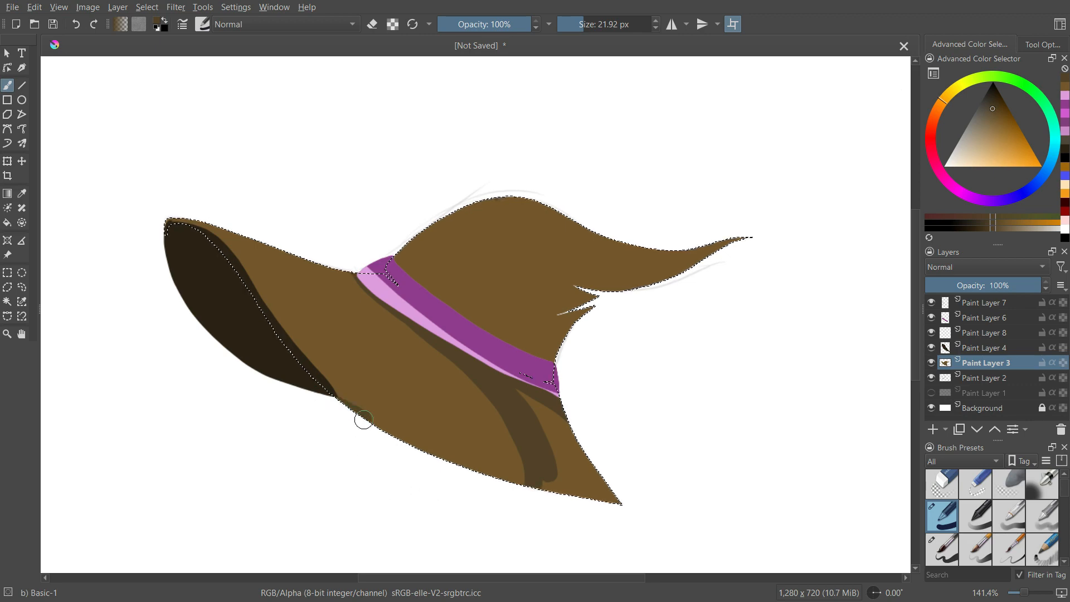
{"action": "left_click_drag", "start_coordinate": [547, 472], "coordinate": [699, 435]}
{"action": "left_click_drag", "start_coordinate": [626, 421], "coordinate": [650, 413], "text": "shift"}
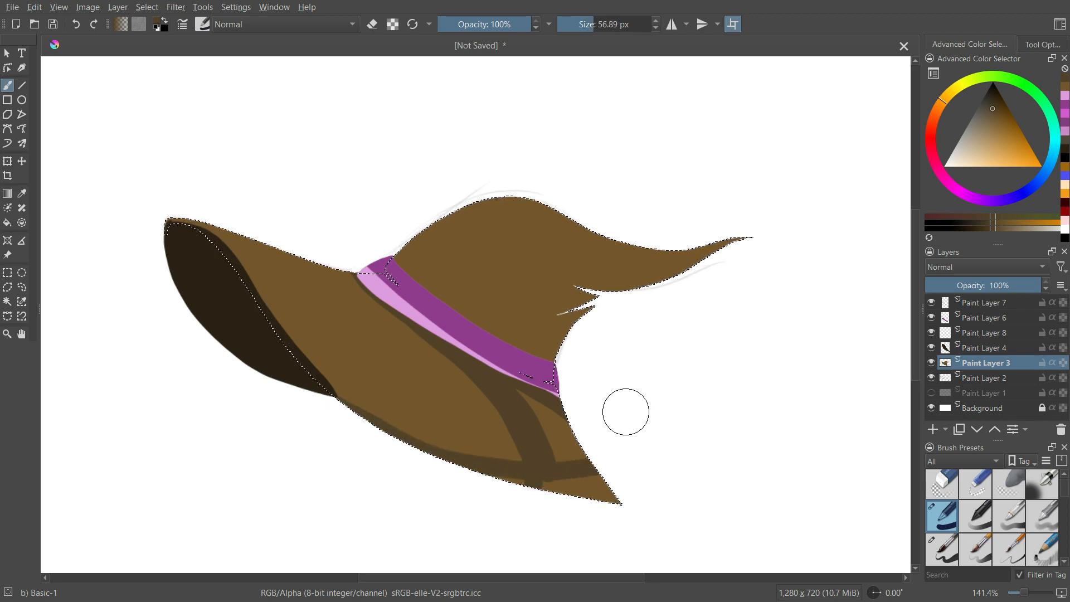
{"action": "left_click_drag", "start_coordinate": [535, 412], "coordinate": [559, 433]}
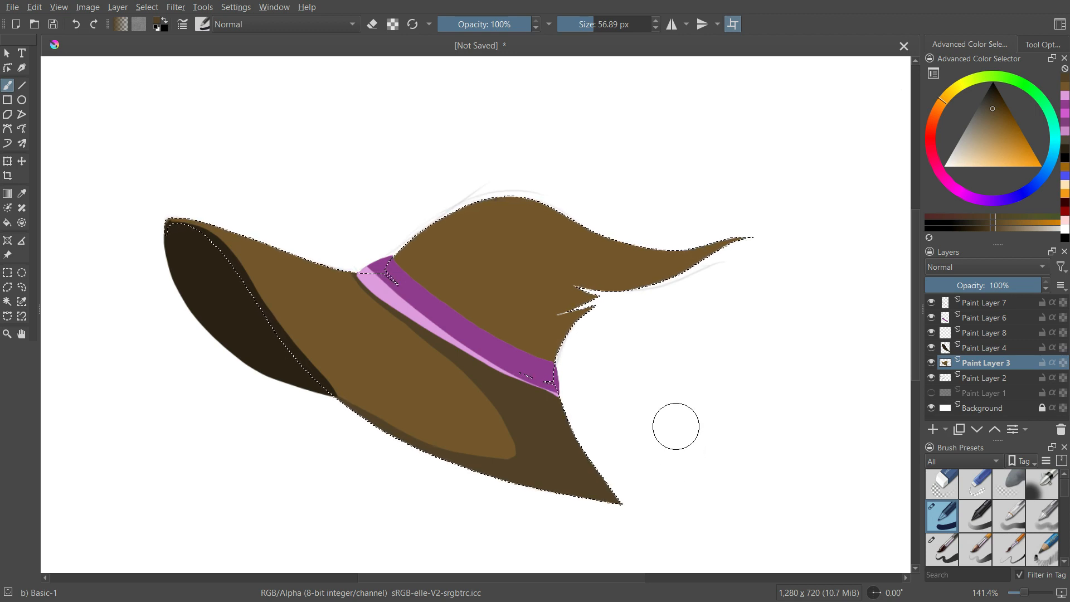
Round off the brim's shadow edge and outline a wavy dark brown fold shadow across the crown with a 7.83 px brush.
{"action": "left_click", "coordinate": [652, 381], "text": "ctrl"}
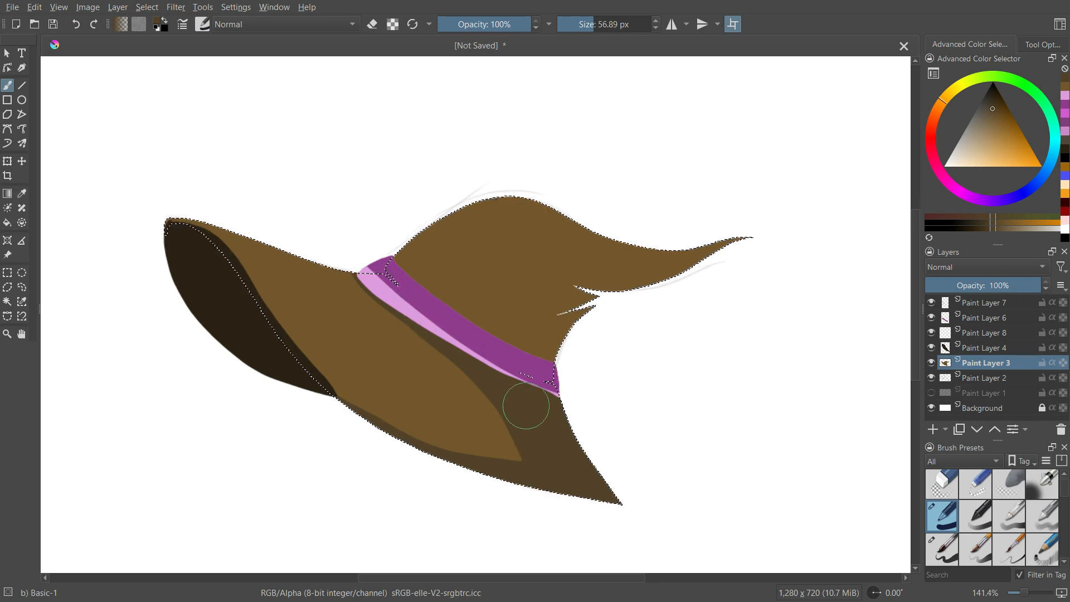
{"action": "key", "text": "bracketleft"}
{"action": "key", "text": "bracketleft"}
{"action": "key", "text": "bracketleft"}
{"action": "key", "text": "bracketleft"}
{"action": "key", "text": "bracketleft"}
{"action": "key", "text": "bracketleft"}
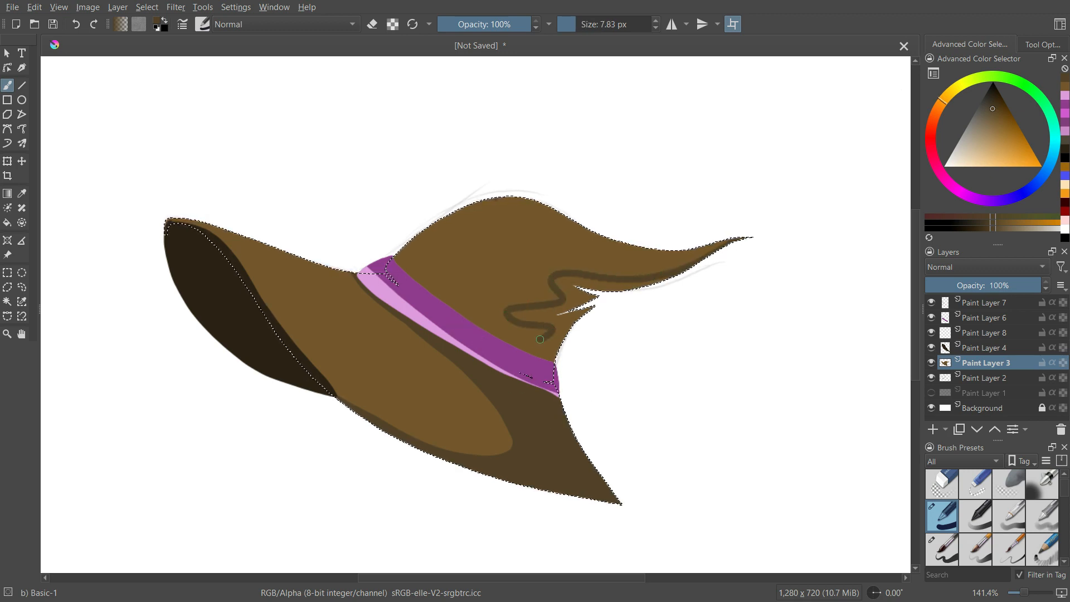
Fill the outlined fold shadow along the crown's underside and rear with dark brown using a larger brush, and clear the selection.
{"action": "key", "text": "bracketright"}
{"action": "key", "text": "bracketright"}
{"action": "key", "text": "bracketright"}
{"action": "key", "text": "bracketright"}
{"action": "key", "text": "bracketright"}
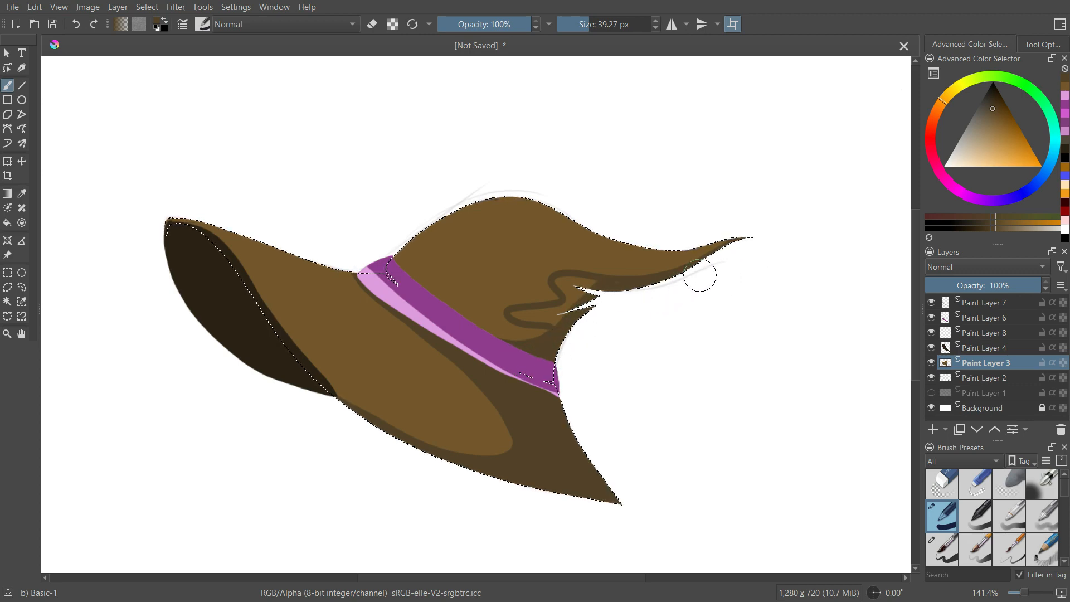
{"action": "left_click", "coordinate": [598, 321], "text": "ctrl"}
{"action": "left_click", "coordinate": [559, 334], "text": "ctrl"}
Try to paint over the jagged notch at the back of the crown with dark brown using a 16.23 px brush.
{"action": "left_click_drag", "start_coordinate": [613, 361], "coordinate": [595, 361], "text": "shift"}
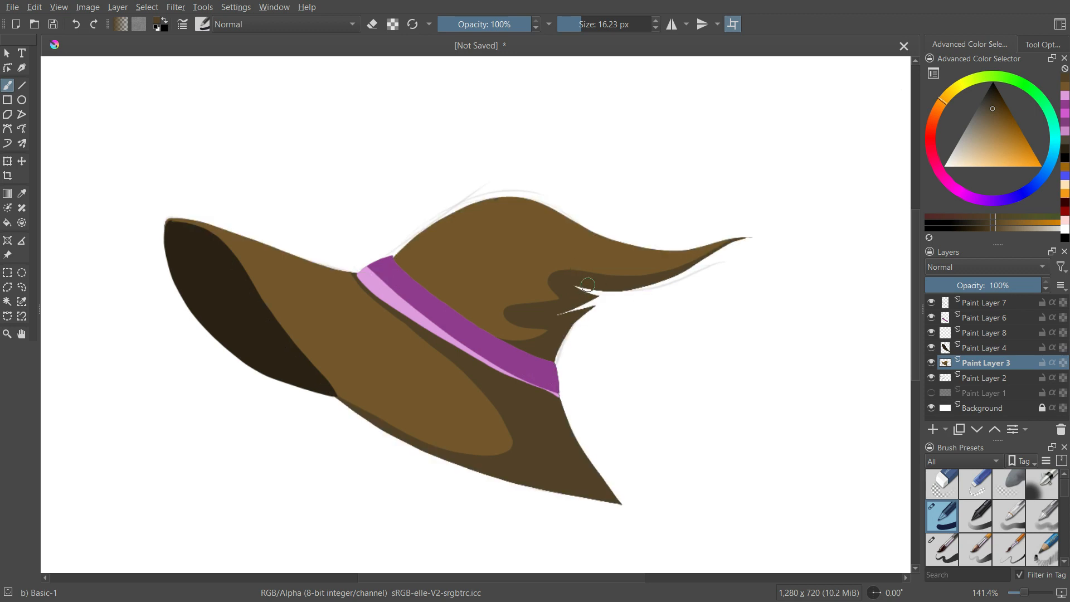
{"action": "mouse_move", "coordinate": [574, 312]}
{"action": "left_mouse_down"}
{"action": "mouse_move", "coordinate": [561, 360]}
{"action": "mouse_move", "coordinate": [577, 287]}
{"action": "mouse_move", "coordinate": [596, 294]}
{"action": "mouse_move", "coordinate": [568, 303]}
{"action": "mouse_move", "coordinate": [579, 320]}
{"action": "mouse_move", "coordinate": [556, 356]}
{"action": "left_mouse_up"}
{"action": "key", "text": "ctrl+z"}
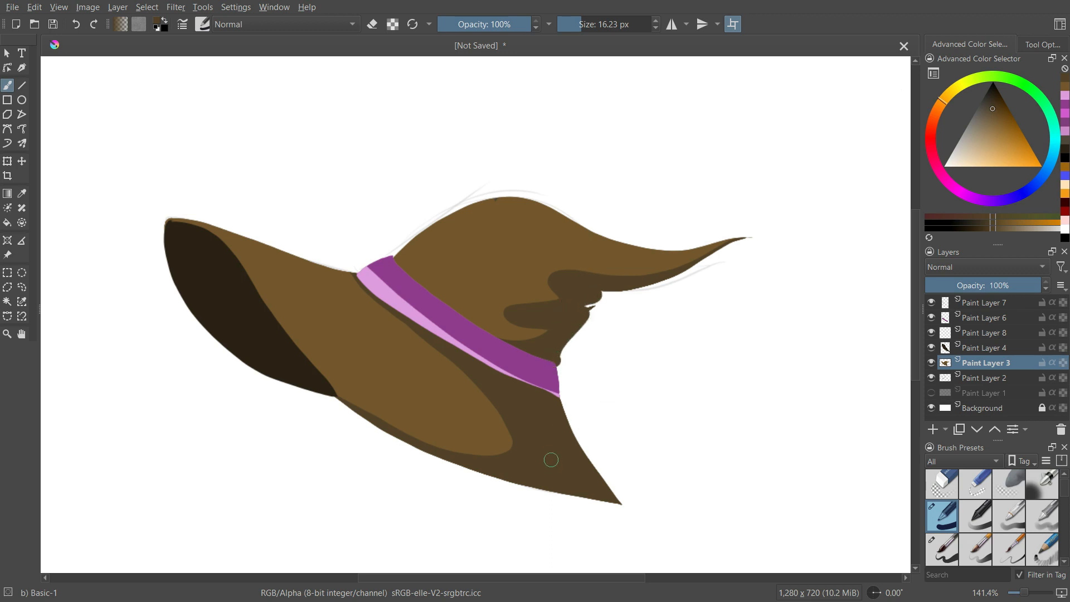
{"action": "key", "text": "ctrl+z"}
{"action": "key", "text": "ctrl+z"}
Paint over the jagged notch at the crown's rear with dark brown using a 10.49 px brush, undoing unsatisfactory strokes.
{"action": "mouse_move", "coordinate": [626, 285]}
{"action": "left_mouse_down", "text": "shift"}
{"action": "mouse_move", "coordinate": [578, 287]}
{"action": "mouse_move", "coordinate": [595, 296]}
{"action": "mouse_move", "coordinate": [570, 305]}
{"action": "mouse_move", "coordinate": [564, 315]}
{"action": "mouse_move", "coordinate": [586, 309]}
{"action": "mouse_move", "coordinate": [555, 377]}
{"action": "left_mouse_up", "text": "shift"}
{"action": "key", "text": "ctrl+z"}
{"action": "mouse_move", "coordinate": [632, 288]}
{"action": "left_mouse_down"}
{"action": "mouse_move", "coordinate": [580, 290]}
{"action": "mouse_move", "coordinate": [590, 304]}
{"action": "mouse_move", "coordinate": [574, 315]}
{"action": "mouse_move", "coordinate": [557, 370]}
{"action": "left_mouse_up"}
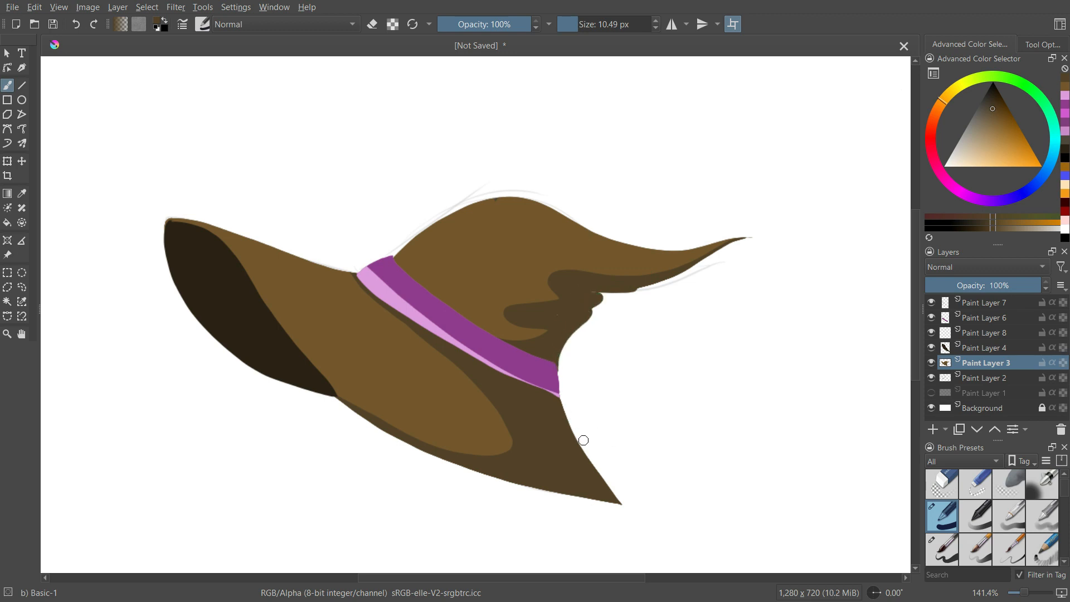
{"action": "key", "text": "ctrl+z"}
{"action": "mouse_move", "coordinate": [600, 295]}
{"action": "left_mouse_down"}
{"action": "mouse_move", "coordinate": [555, 318]}
{"action": "mouse_move", "coordinate": [588, 307]}
{"action": "mouse_move", "coordinate": [562, 337]}
{"action": "mouse_move", "coordinate": [556, 377]}
{"action": "left_mouse_up"}
{"action": "key", "text": "ctrl+z"}
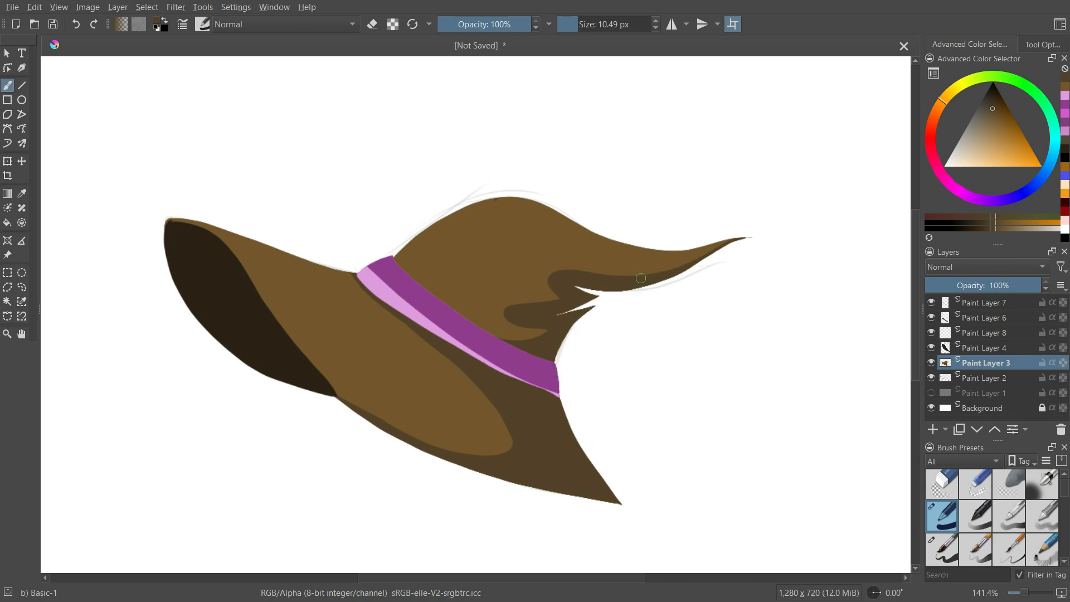
{"action": "mouse_move", "coordinate": [580, 287]}
{"action": "left_mouse_down"}
{"action": "mouse_move", "coordinate": [605, 295]}
{"action": "mouse_move", "coordinate": [563, 316]}
{"action": "mouse_move", "coordinate": [559, 397]}
{"action": "left_mouse_up"}
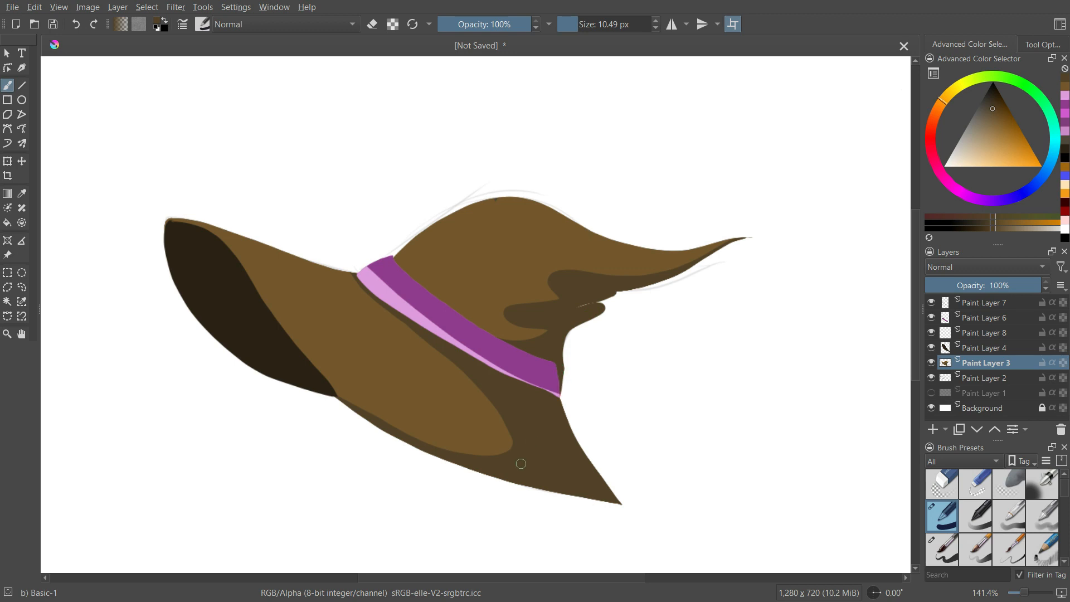
{"action": "key", "text": "ctrl+z"}
{"action": "mouse_move", "coordinate": [601, 294]}
{"action": "left_mouse_down"}
{"action": "mouse_move", "coordinate": [561, 310]}
{"action": "mouse_move", "coordinate": [580, 326]}
{"action": "left_mouse_up"}
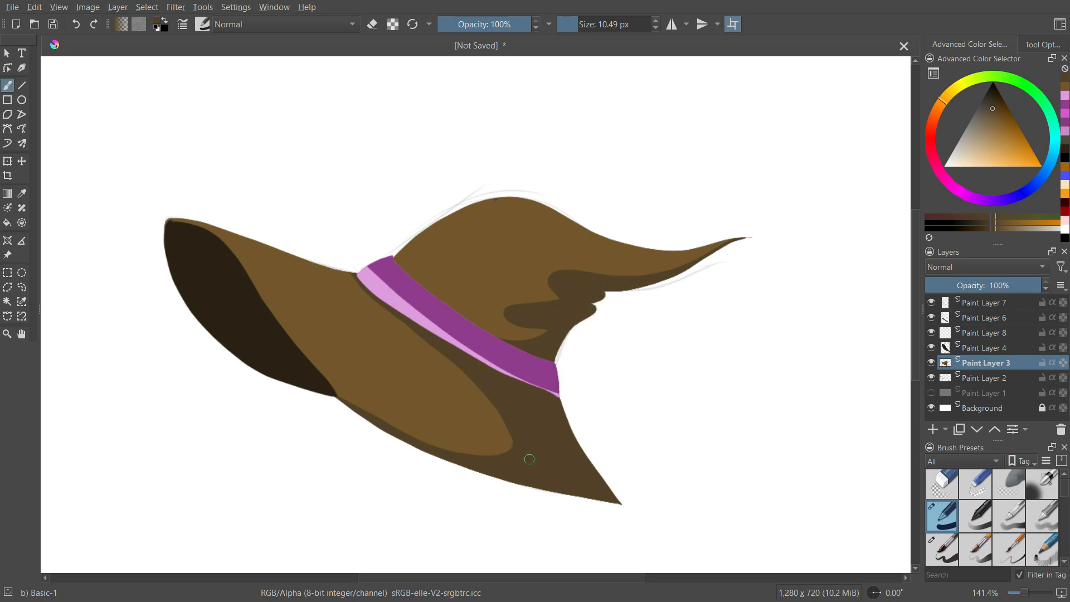
Paint greyish beige highlights along the brim's front and upper edges and the crown's front edge on Paint Layer 3, within its selected outline.
{"action": "left_click", "coordinate": [974, 144]}
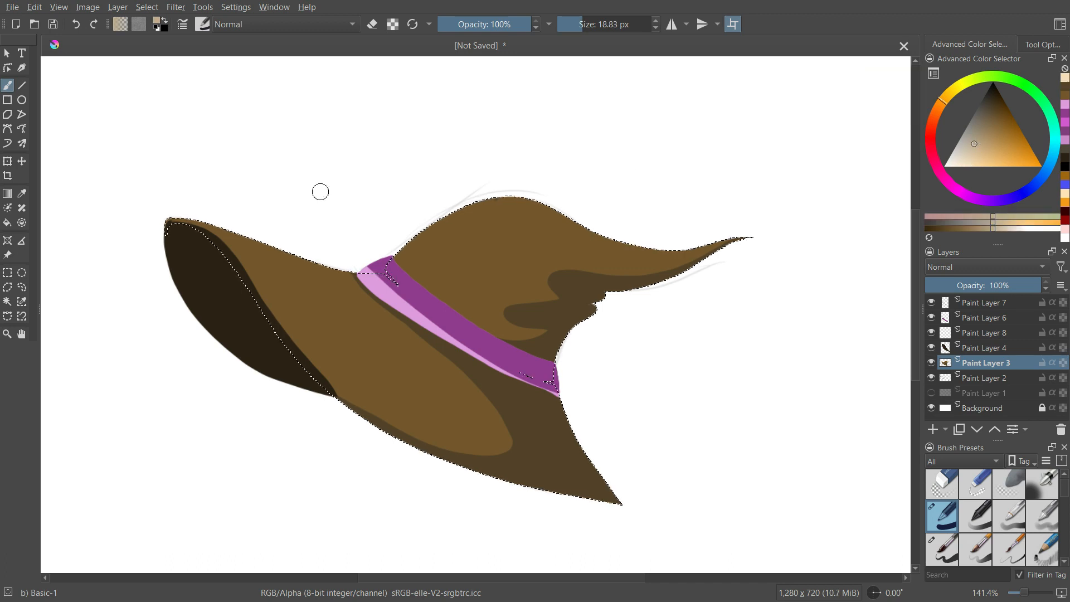
{"action": "mouse_move", "coordinate": [170, 221]}
{"action": "left_mouse_down"}
{"action": "mouse_move", "coordinate": [211, 233]}
{"action": "mouse_move", "coordinate": [268, 310]}
{"action": "left_mouse_up"}
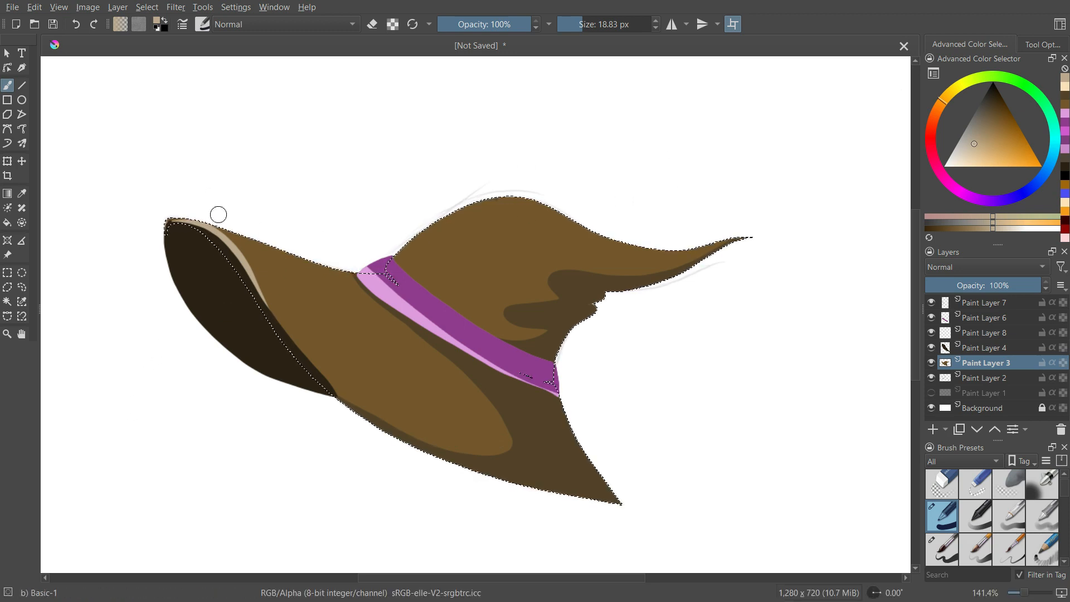
{"action": "key", "text": "ctrl+z"}
{"action": "key", "text": "ctrl+z"}
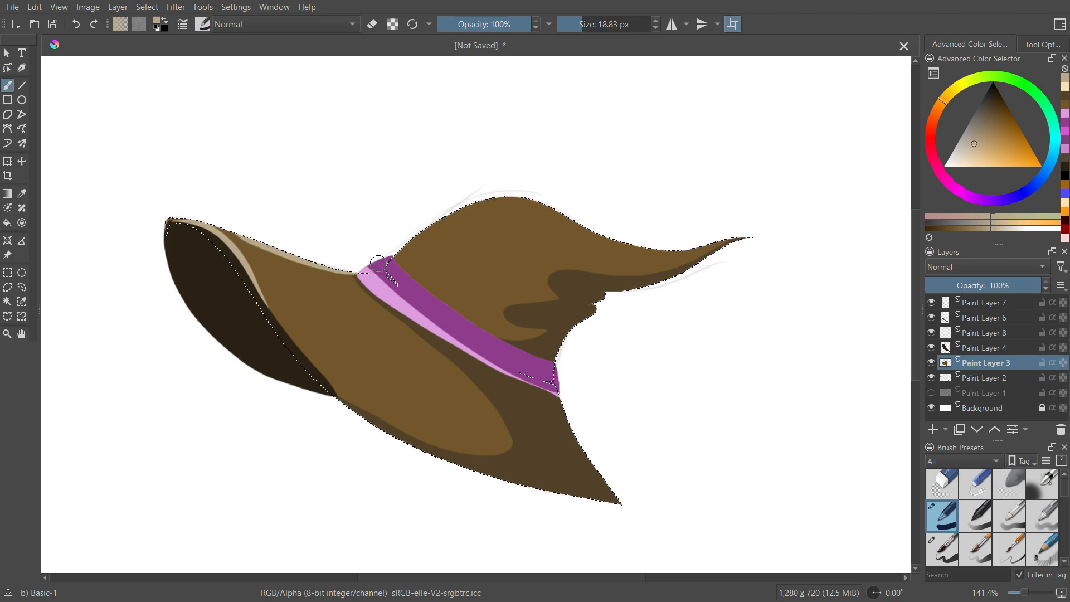
{"action": "left_click_drag", "start_coordinate": [366, 266], "coordinate": [470, 208]}
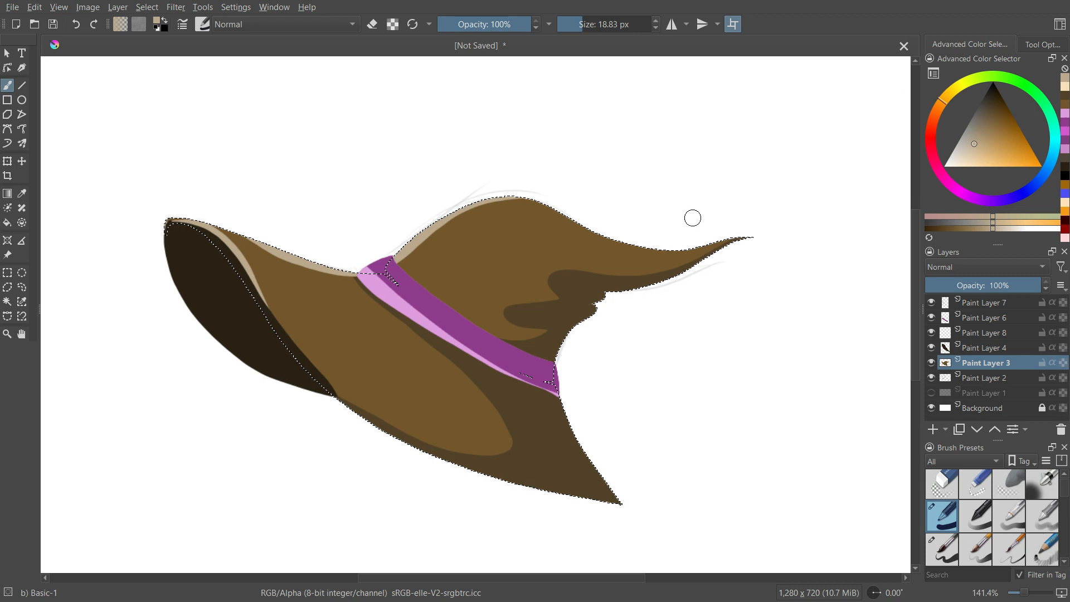
Paint a thin pale beige highlight on the crown along the band's upper edge, and shade the band's rear end with darker purple.
{"action": "left_click_drag", "start_coordinate": [655, 197], "coordinate": [646, 198]}
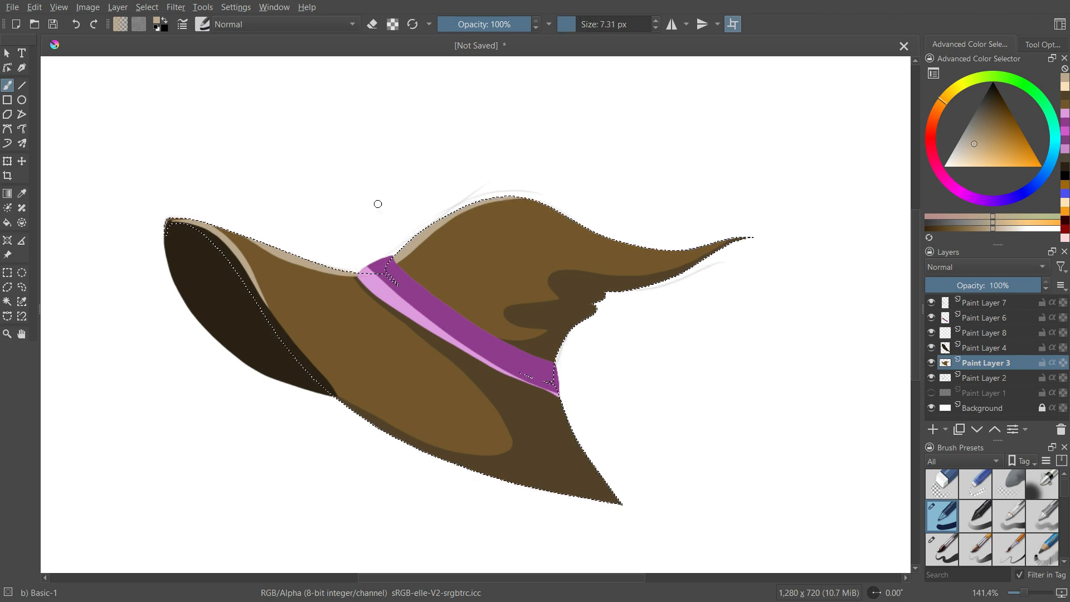
{"action": "left_click_drag", "start_coordinate": [405, 242], "coordinate": [407, 243]}
{"action": "left_click_drag", "start_coordinate": [450, 311], "coordinate": [527, 351]}
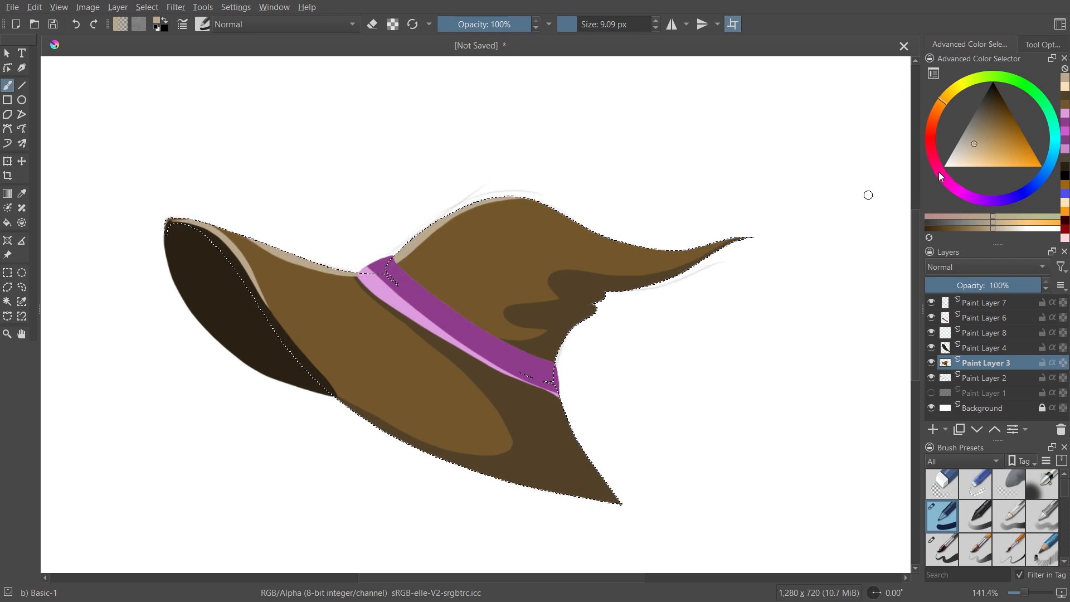
{"action": "left_click", "coordinate": [972, 153]}
{"action": "left_click_drag", "start_coordinate": [392, 258], "coordinate": [446, 288]}
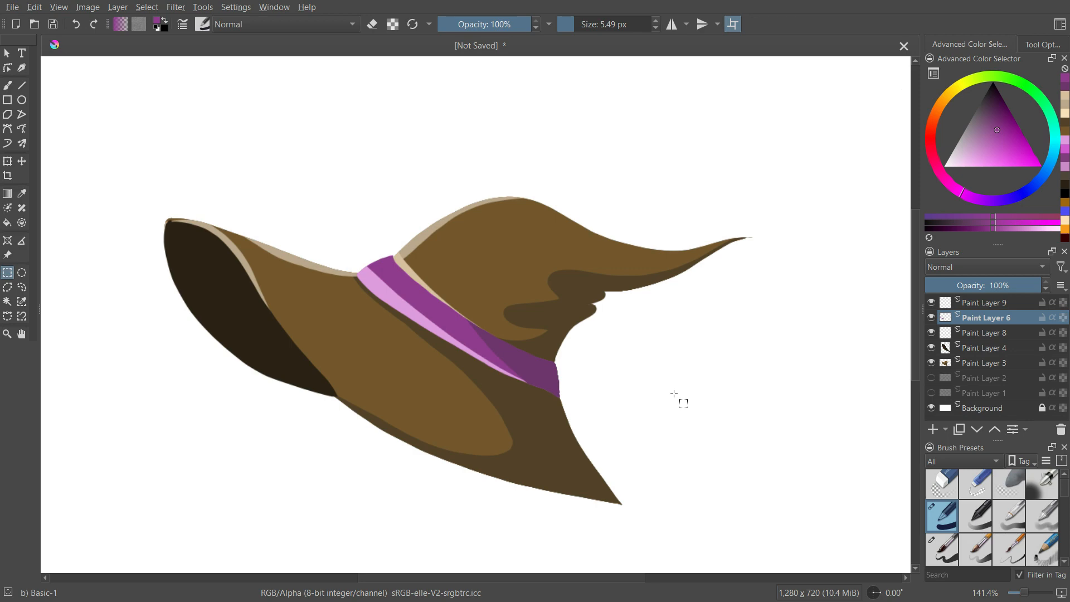
Turn off wrap-around mode and view the single canvas at 100% zoom.
{"action": "left_click_drag", "start_coordinate": [661, 410], "coordinate": [679, 405]}
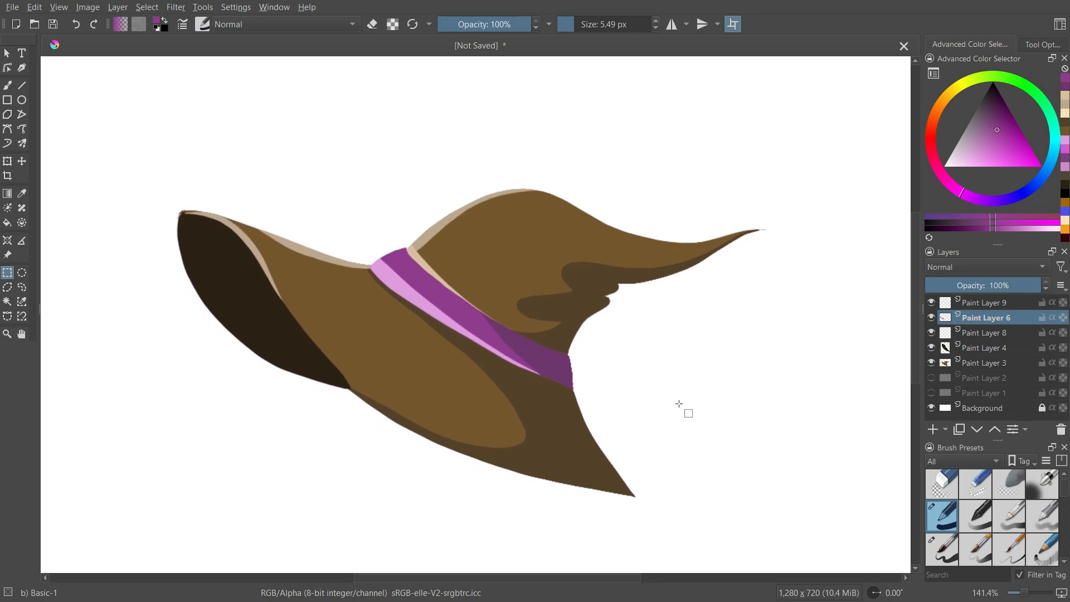
{"action": "scroll", "coordinate": [679, 404], "scroll_direction": "down", "scroll_amount": 4}
{"action": "scroll", "coordinate": [683, 407], "scroll_direction": "down", "scroll_amount": 2}
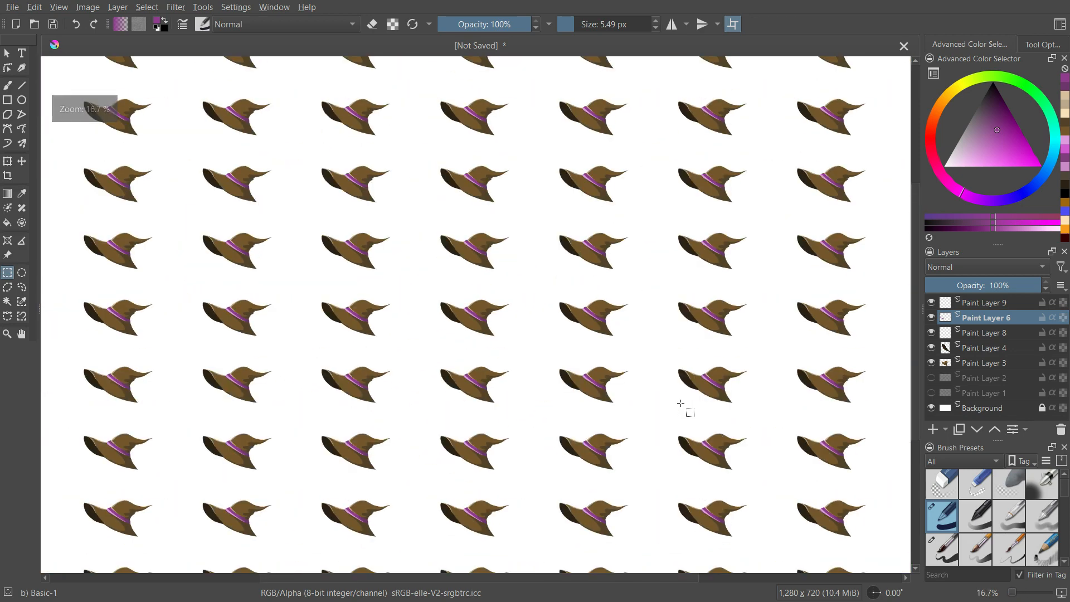
{"action": "key", "text": "w"}
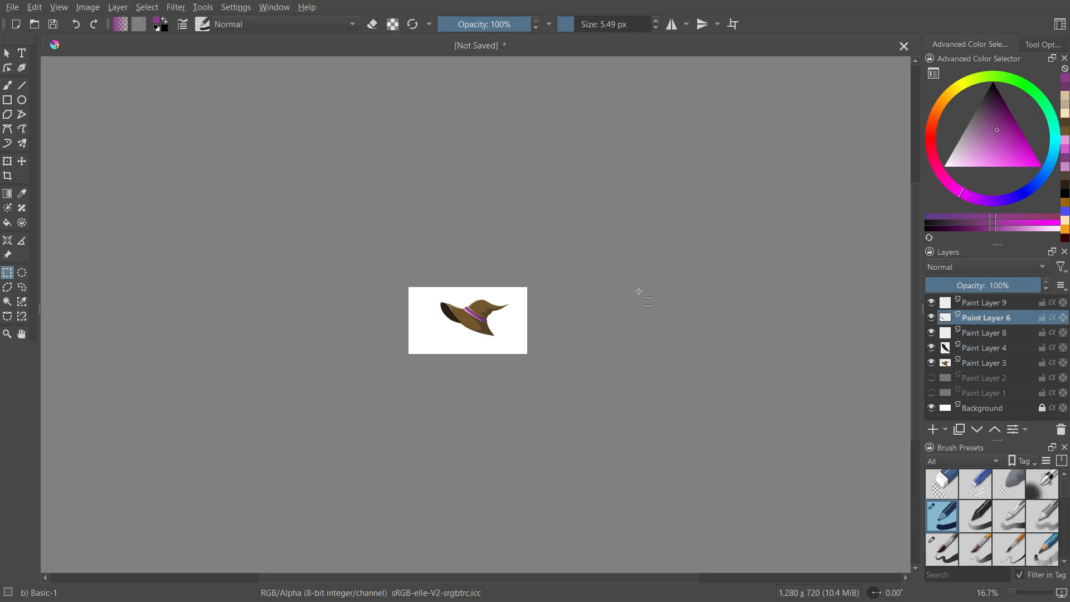
{"action": "key", "text": "ctrl+equal"}
{"action": "key", "text": "ctrl+equal"}
{"action": "key", "text": "ctrl+equal"}
{"action": "key", "text": "ctrl+equal"}
{"action": "key", "text": "ctrl+equal"}
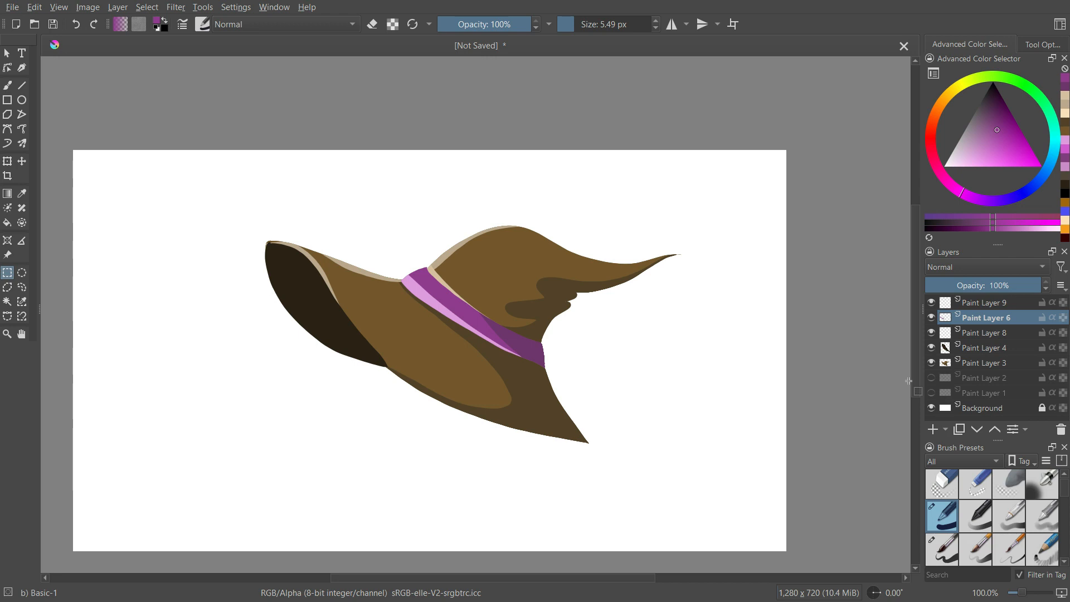
Move Paint Layer 4 below Paint Layer 3 and select the dark brim interior's opaque area.
{"action": "left_click", "coordinate": [932, 347]}
{"action": "left_click", "coordinate": [931, 347]}
{"action": "left_click", "coordinate": [985, 348]}
{"action": "left_click_drag", "start_coordinate": [986, 363], "coordinate": [982, 371]}
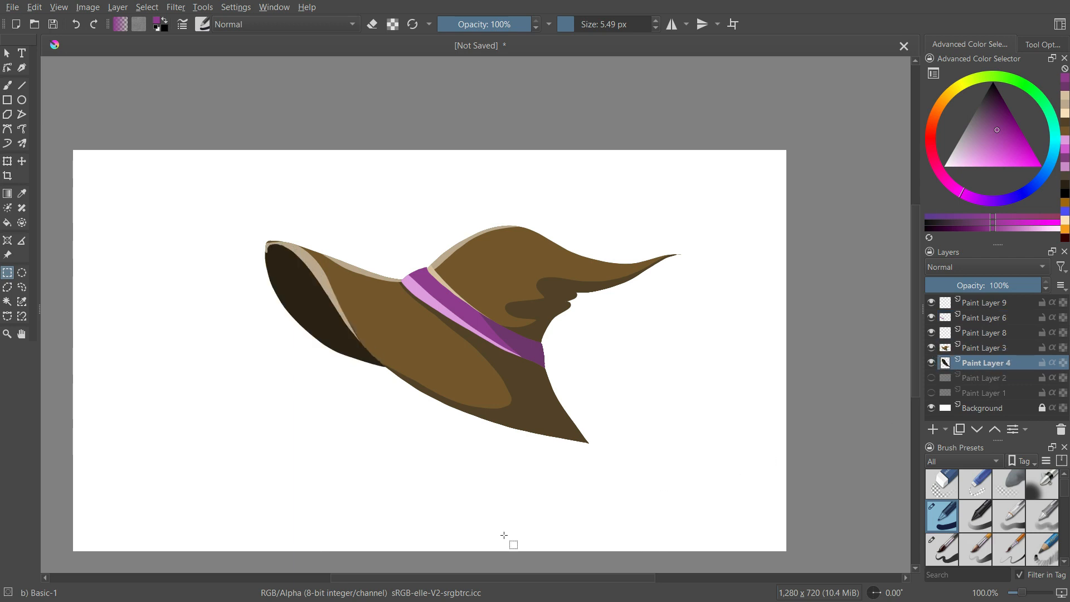
{"action": "left_click", "coordinate": [945, 363], "text": "ctrl"}
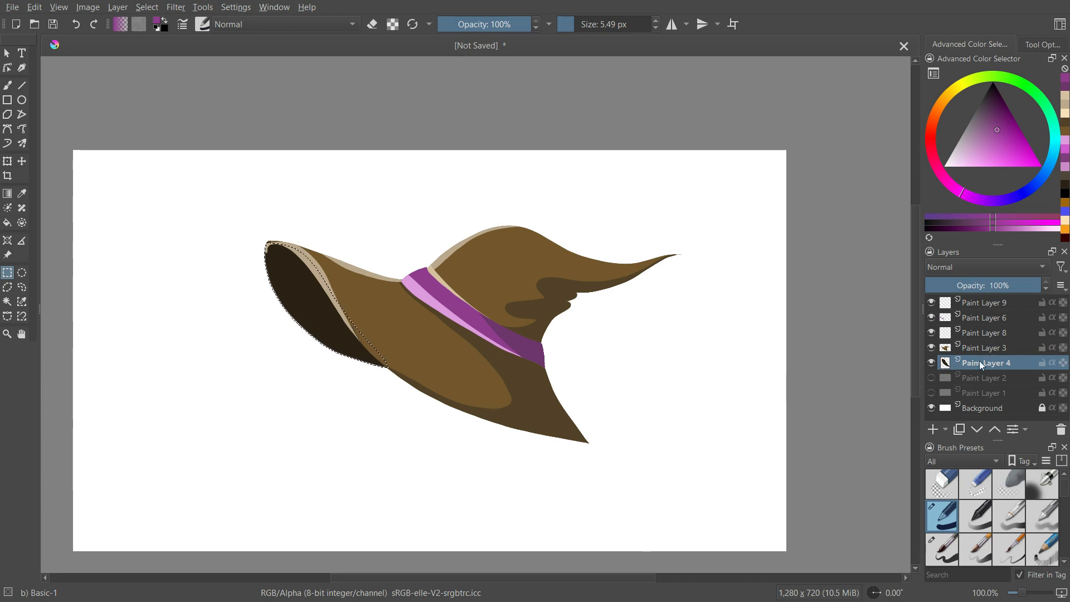